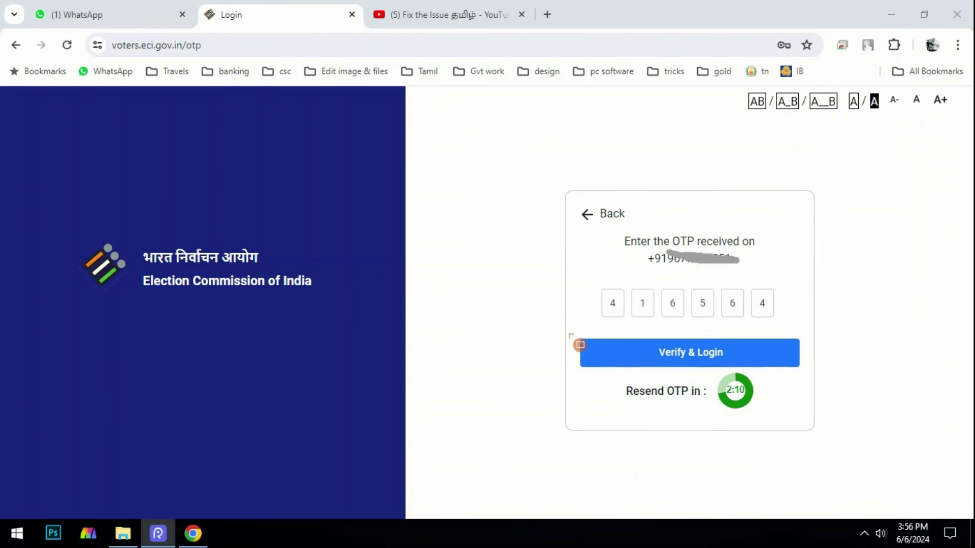
Verify the entered one-time password and log in to the voters' service portal
{"action": "mouse_move", "coordinate": [566, 332]}
{"action": "left_mouse_down"}
{"action": "mouse_move", "coordinate": [753, 387]}
{"action": "mouse_move", "coordinate": [829, 369]}
{"action": "mouse_move", "coordinate": [841, 378]}
{"action": "left_mouse_up"}
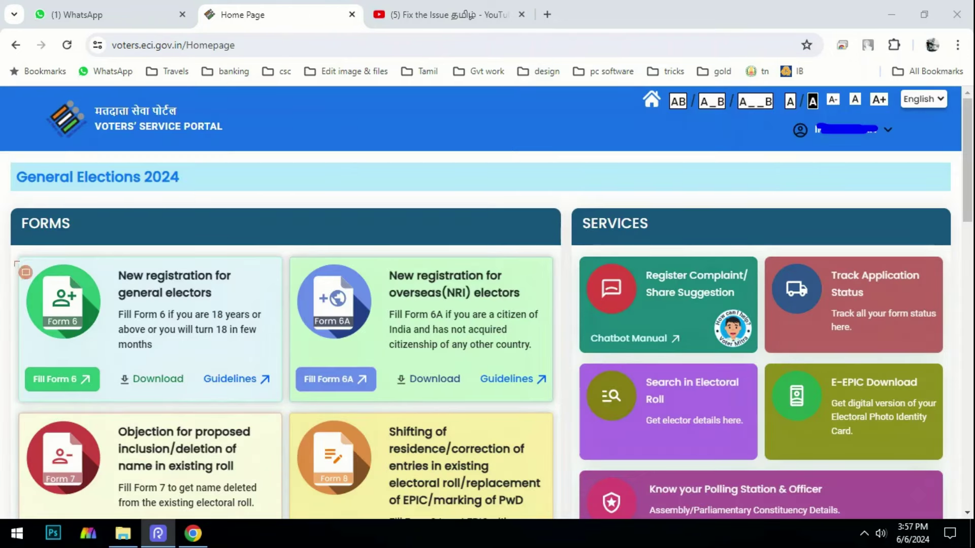
{"action": "mouse_move", "coordinate": [8, 246]}
{"action": "left_mouse_down"}
{"action": "mouse_move", "coordinate": [171, 380]}
{"action": "mouse_move", "coordinate": [236, 405]}
{"action": "left_mouse_up"}
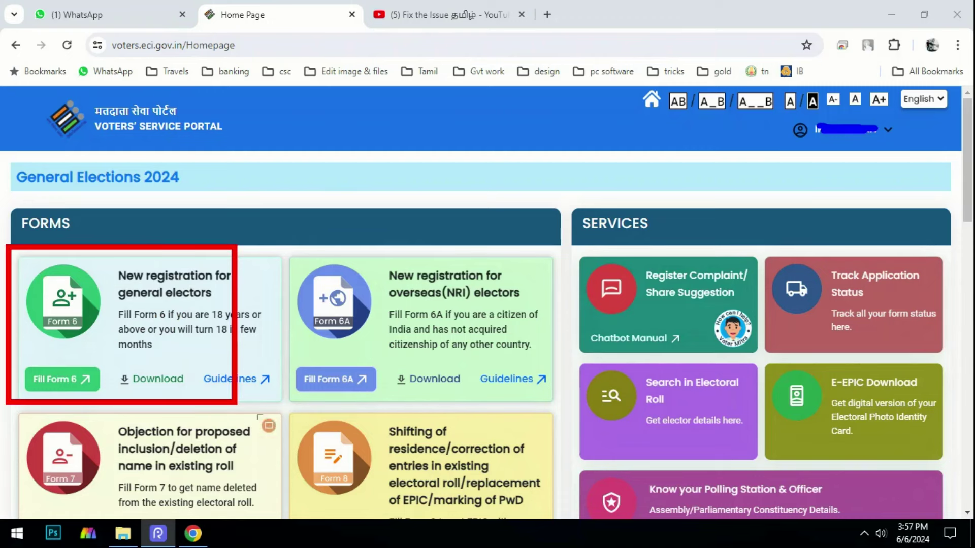
{"action": "mouse_move", "coordinate": [572, 243]}
{"action": "left_mouse_down"}
{"action": "mouse_move", "coordinate": [731, 347]}
{"action": "mouse_move", "coordinate": [751, 346]}
{"action": "left_mouse_up"}
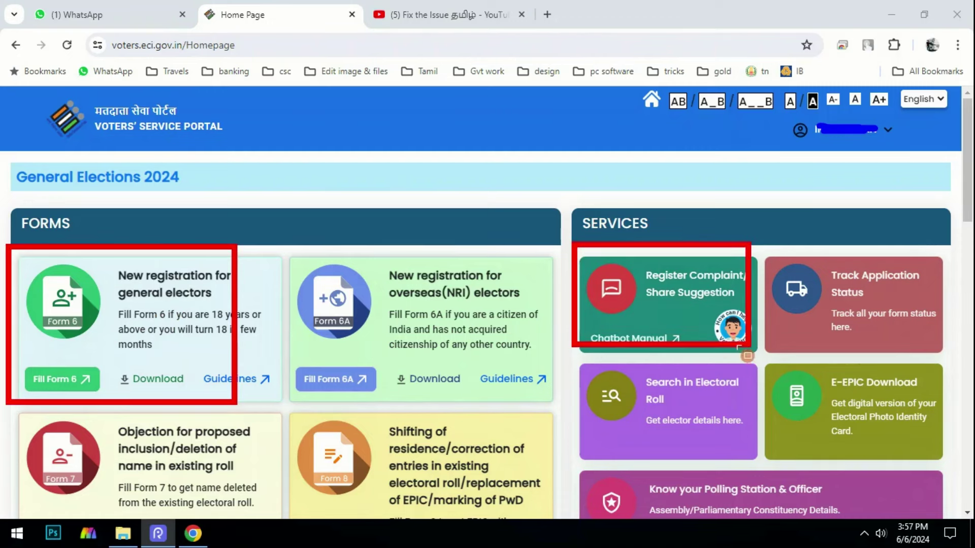
{"action": "mouse_move", "coordinate": [769, 251]}
{"action": "left_mouse_down"}
{"action": "mouse_move", "coordinate": [905, 347]}
{"action": "mouse_move", "coordinate": [930, 351]}
{"action": "left_mouse_up"}
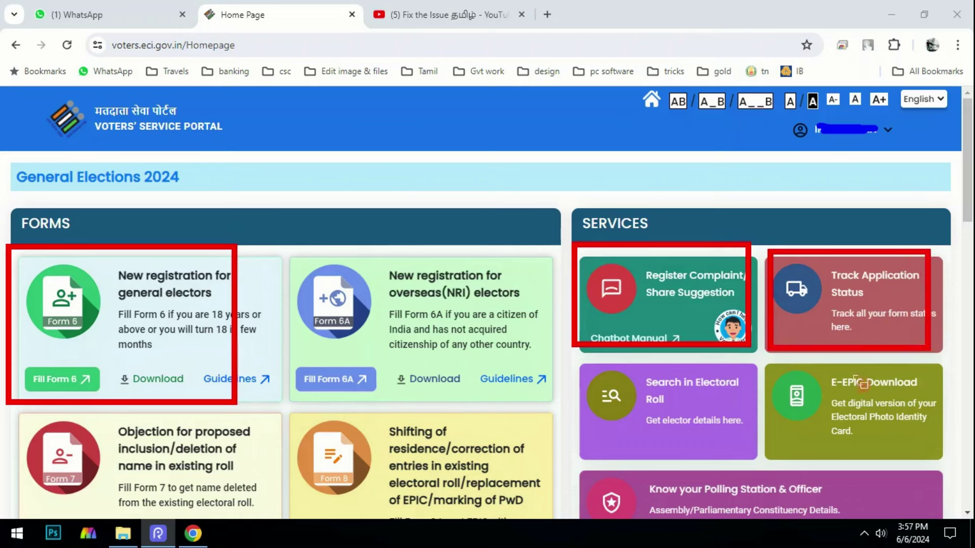
{"action": "left_click_drag", "start_coordinate": [601, 365], "coordinate": [747, 433]}
{"action": "mouse_move", "coordinate": [783, 364]}
{"action": "left_mouse_down"}
{"action": "mouse_move", "coordinate": [806, 403]}
{"action": "mouse_move", "coordinate": [891, 459]}
{"action": "left_mouse_up"}
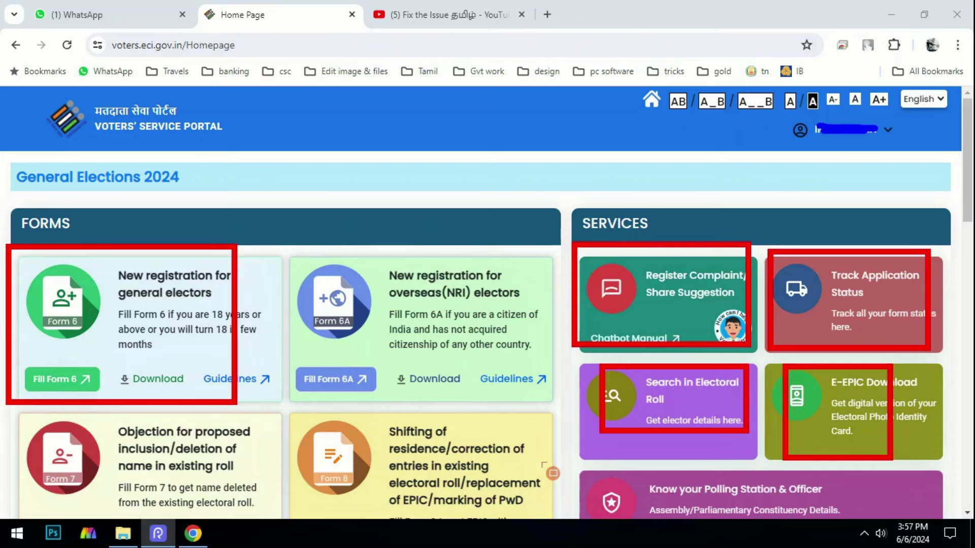
{"action": "key", "text": "e"}
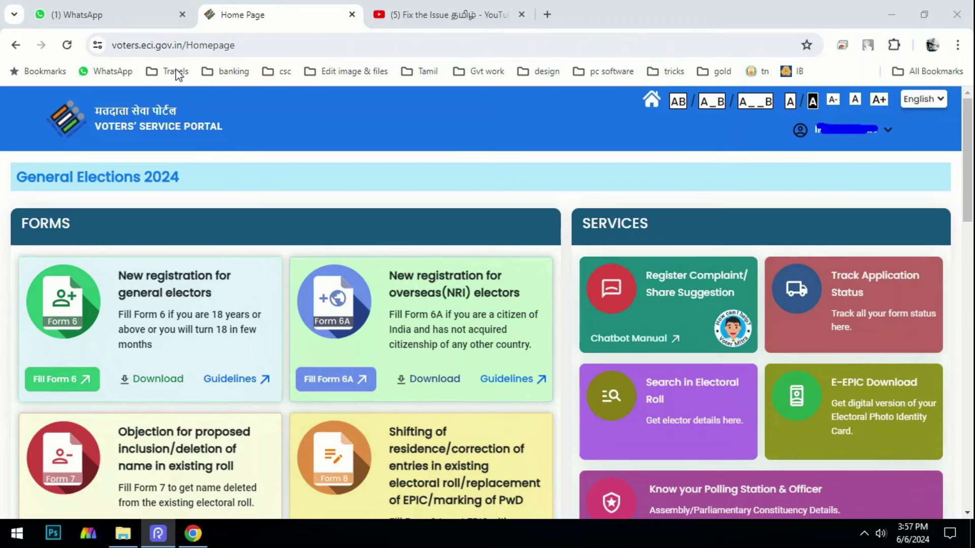
Open Form 8 for shifting of residence, correction of entries, replacement of EPIC or marking of PwD
{"action": "mouse_move", "coordinate": [293, 400]}
{"action": "left_mouse_down"}
{"action": "mouse_move", "coordinate": [402, 502]}
{"action": "mouse_move", "coordinate": [461, 528]}
{"action": "left_mouse_up"}
{"action": "scroll", "coordinate": [356, 355], "scroll_direction": "down", "scroll_amount": 3}
{"action": "mouse_move", "coordinate": [282, 260]}
{"action": "left_mouse_down"}
{"action": "mouse_move", "coordinate": [511, 462]}
{"action": "mouse_move", "coordinate": [508, 450]}
{"action": "mouse_move", "coordinate": [549, 480]}
{"action": "mouse_move", "coordinate": [469, 387]}
{"action": "mouse_move", "coordinate": [545, 488]}
{"action": "left_mouse_up"}
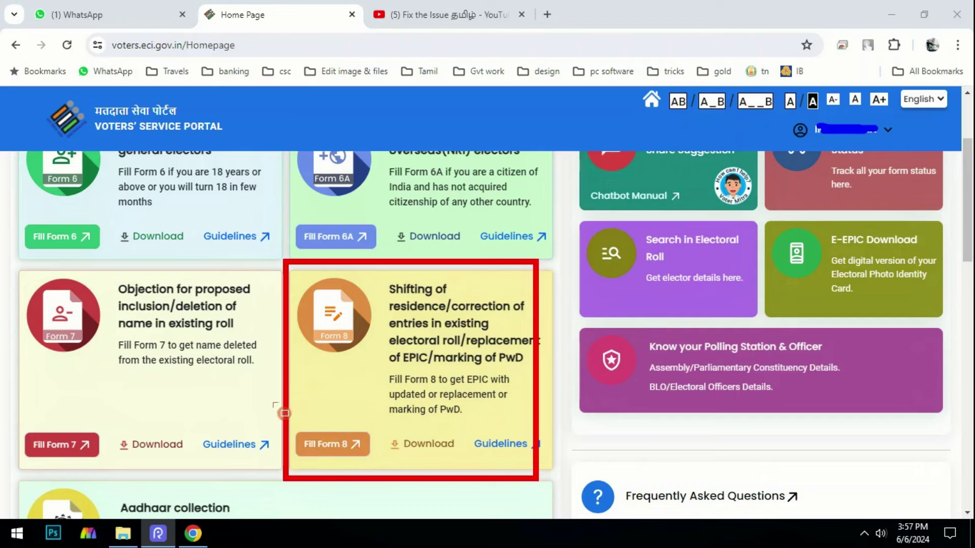
{"action": "mouse_move", "coordinate": [280, 409]}
{"action": "left_mouse_down"}
{"action": "mouse_move", "coordinate": [382, 491]}
{"action": "mouse_move", "coordinate": [422, 486]}
{"action": "left_mouse_up"}
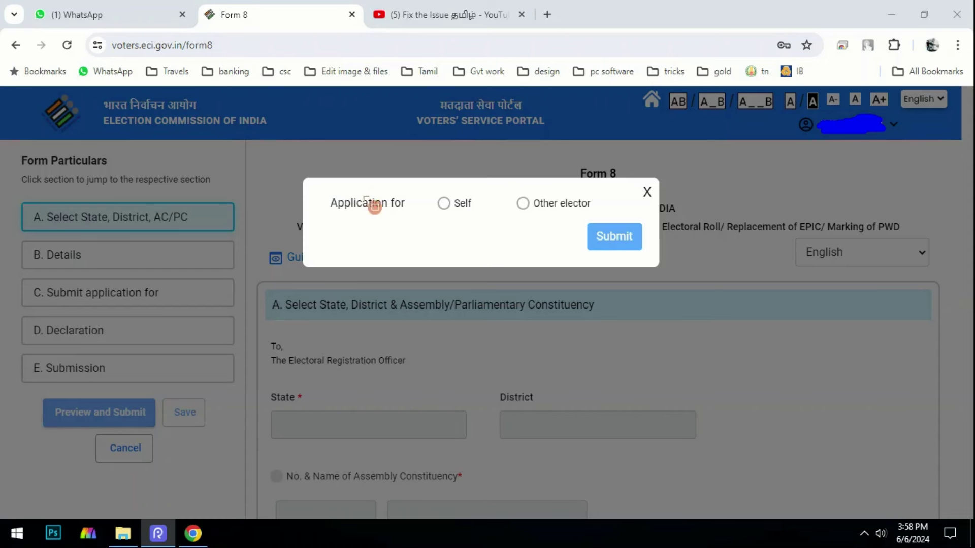
Set the Form 8 application to be made for Other elector instead of Self
{"action": "left_click_drag", "start_coordinate": [414, 179], "coordinate": [477, 234]}
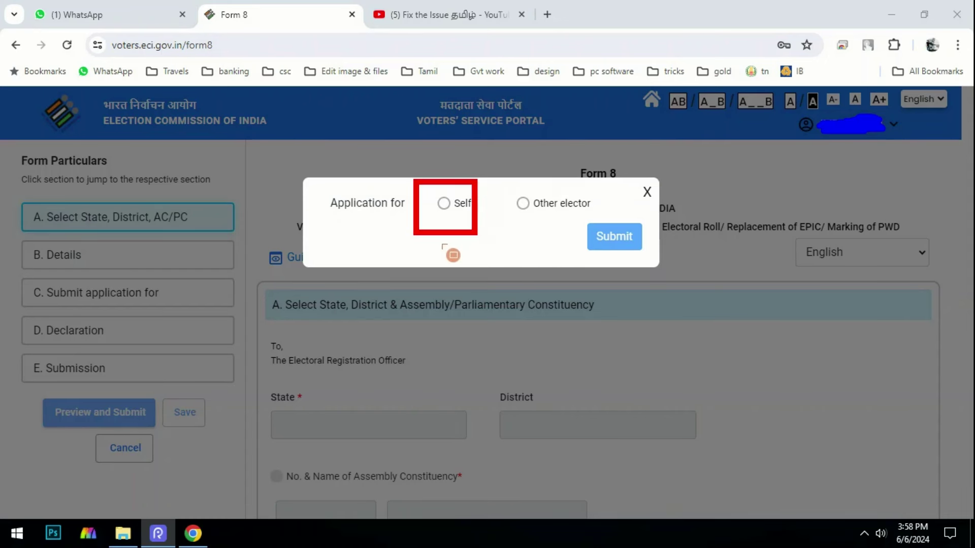
{"action": "left_click_drag", "start_coordinate": [500, 178], "coordinate": [603, 224]}
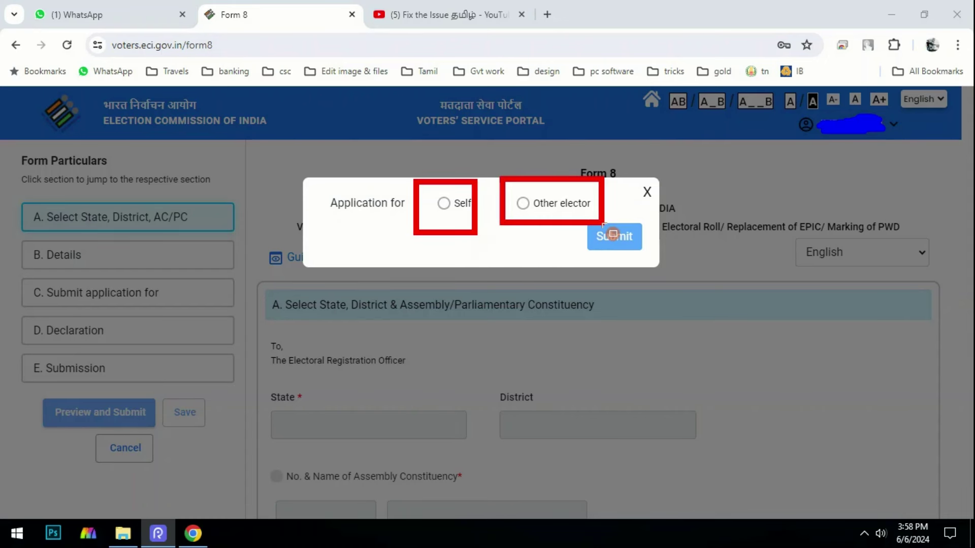
{"action": "mouse_move", "coordinate": [417, 175]}
{"action": "left_mouse_down"}
{"action": "mouse_move", "coordinate": [475, 235]}
{"action": "mouse_move", "coordinate": [486, 234]}
{"action": "left_mouse_up"}
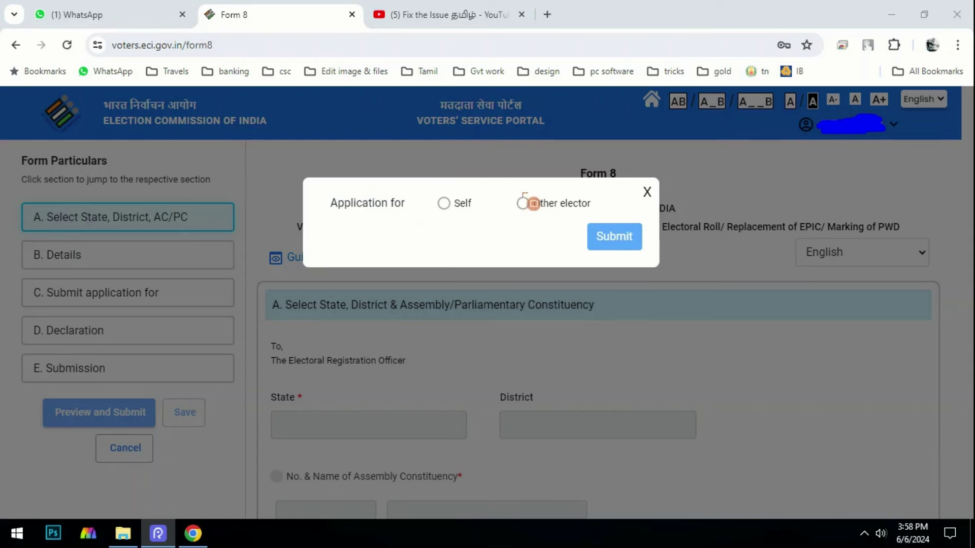
{"action": "mouse_move", "coordinate": [506, 179]}
{"action": "left_mouse_down"}
{"action": "mouse_move", "coordinate": [530, 205]}
{"action": "mouse_move", "coordinate": [598, 228]}
{"action": "left_mouse_up"}
{"action": "left_click_drag", "start_coordinate": [408, 173], "coordinate": [484, 224]}
{"action": "left_click_drag", "start_coordinate": [507, 177], "coordinate": [598, 229]}
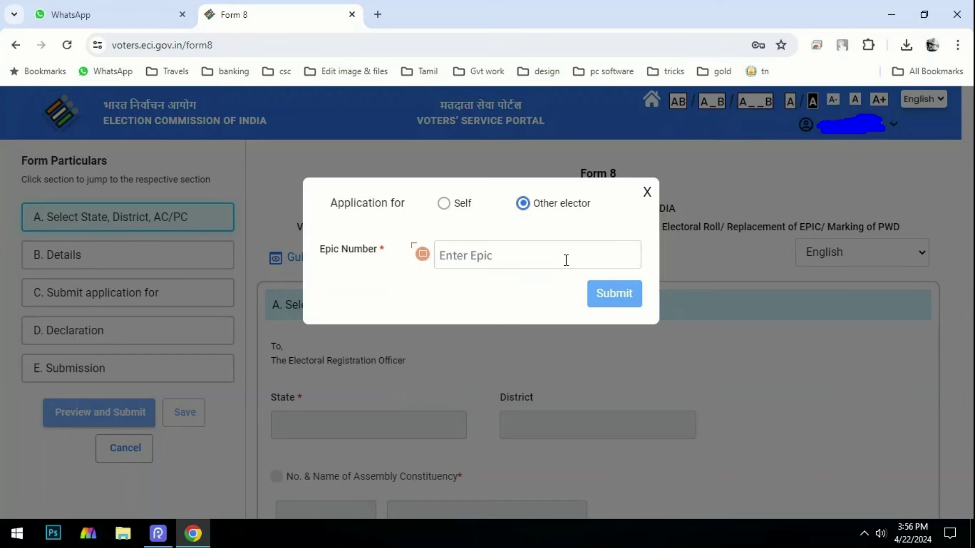
Enter the other elector's EPIC number and submit it to look up the voter record
{"action": "mouse_move", "coordinate": [414, 224]}
{"action": "left_mouse_down"}
{"action": "mouse_move", "coordinate": [472, 283]}
{"action": "mouse_move", "coordinate": [643, 293]}
{"action": "mouse_move", "coordinate": [643, 278]}
{"action": "left_mouse_up"}
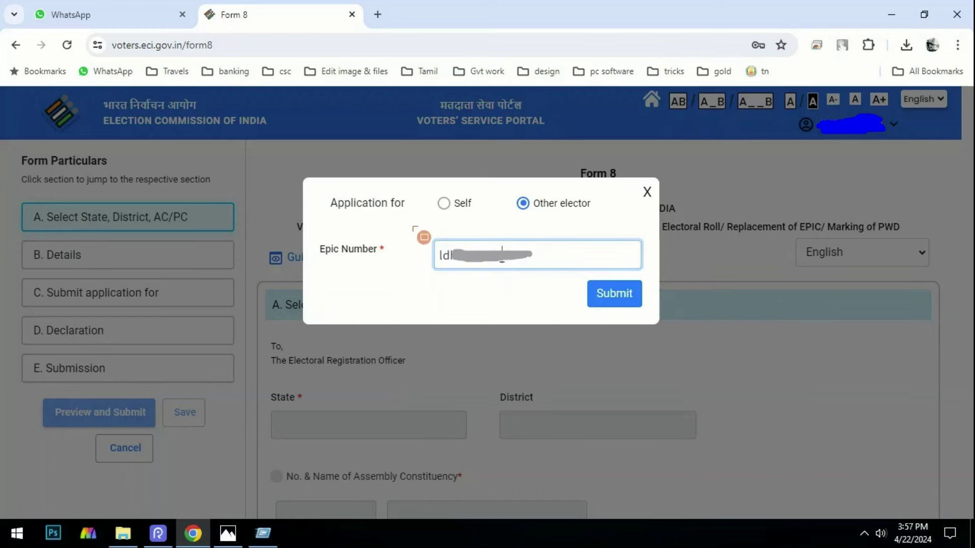
{"action": "mouse_move", "coordinate": [385, 221]}
{"action": "left_mouse_down"}
{"action": "mouse_move", "coordinate": [445, 271]}
{"action": "mouse_move", "coordinate": [558, 284]}
{"action": "mouse_move", "coordinate": [623, 322]}
{"action": "mouse_move", "coordinate": [671, 322]}
{"action": "left_mouse_up"}
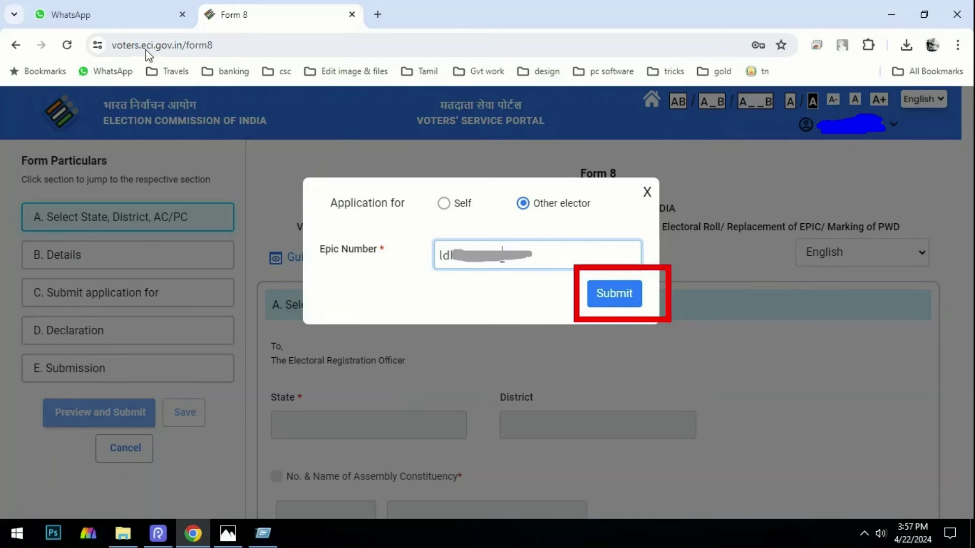
{"action": "left_click", "coordinate": [615, 294]}
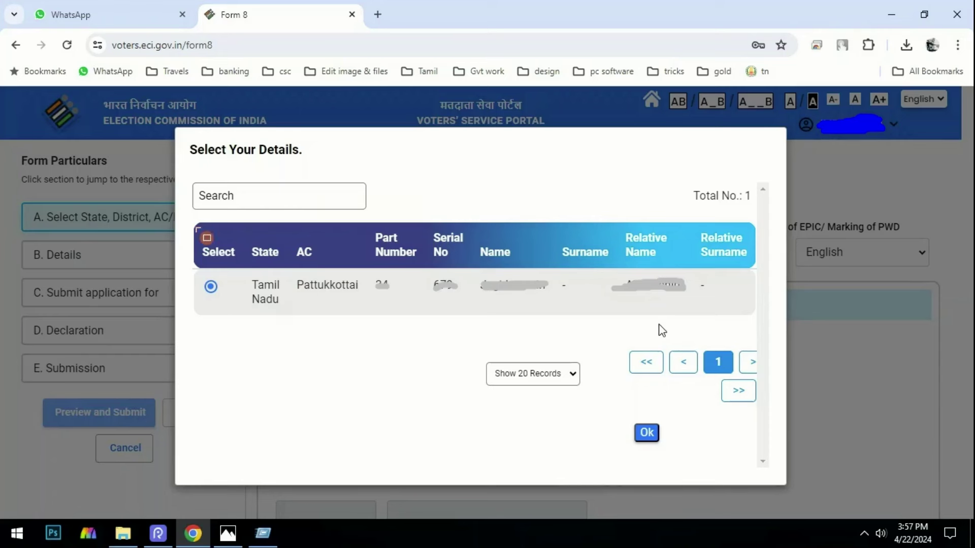
Check the elector's part, serial, name and relative details and confirm the selected Pattukkottai record
{"action": "mouse_move", "coordinate": [207, 237]}
{"action": "left_mouse_down"}
{"action": "mouse_move", "coordinate": [592, 383]}
{"action": "mouse_move", "coordinate": [198, 226]}
{"action": "left_mouse_up"}
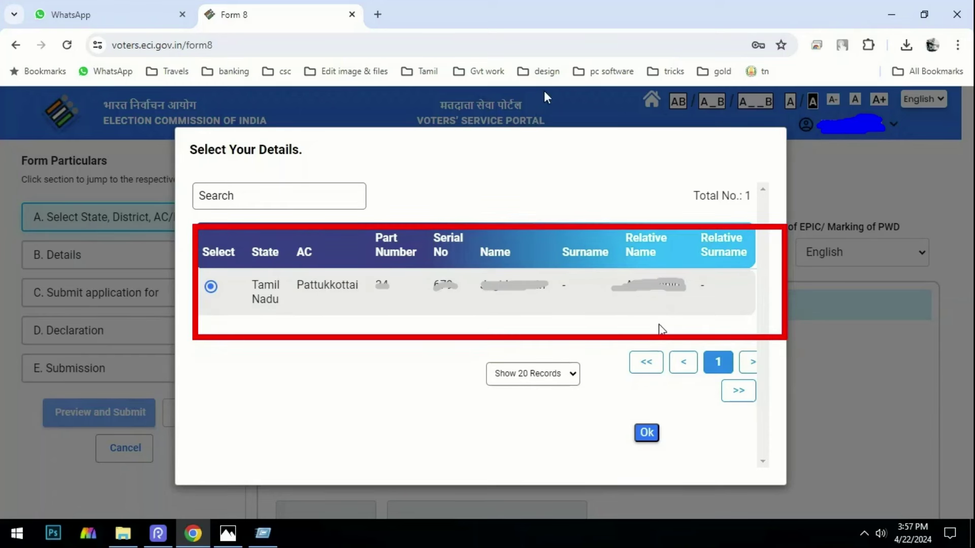
{"action": "left_click_drag", "start_coordinate": [365, 227], "coordinate": [512, 337]}
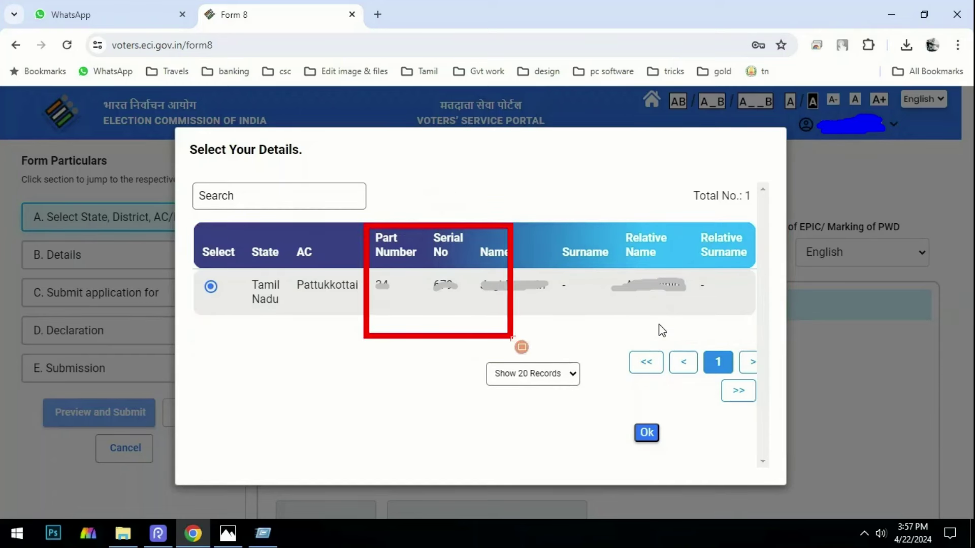
{"action": "left_click_drag", "start_coordinate": [467, 242], "coordinate": [539, 311]}
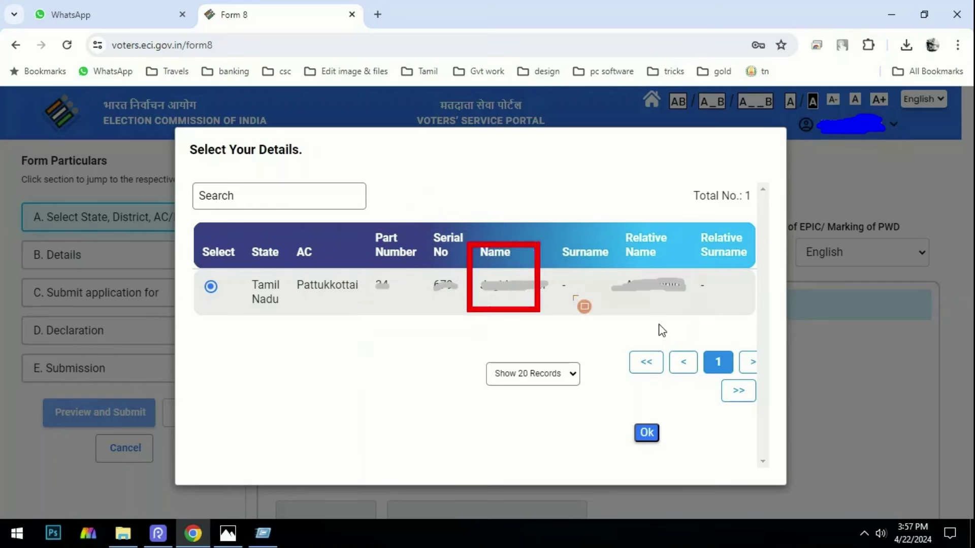
{"action": "mouse_move", "coordinate": [605, 217]}
{"action": "left_mouse_down"}
{"action": "mouse_move", "coordinate": [645, 282]}
{"action": "mouse_move", "coordinate": [703, 317]}
{"action": "left_mouse_up"}
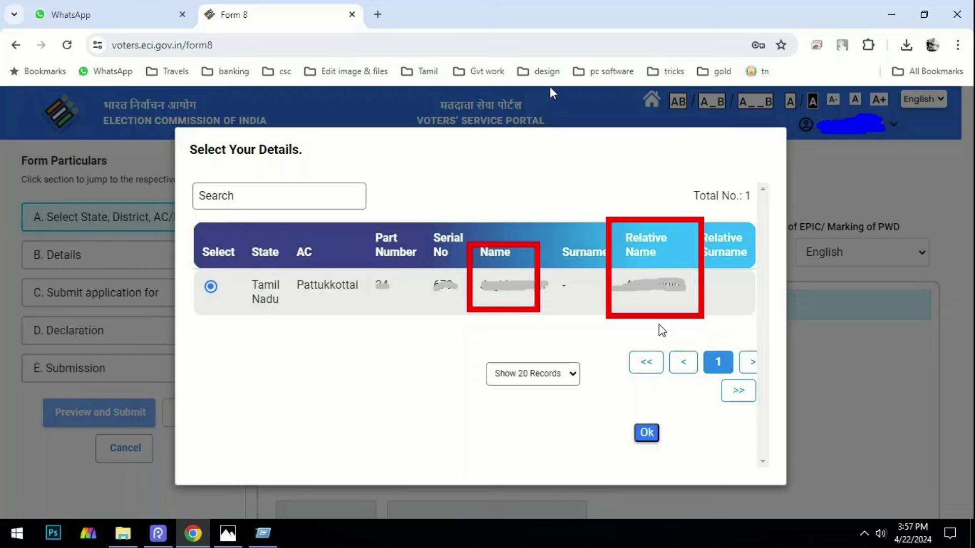
{"action": "key", "text": "ctrl+z"}
{"action": "key", "text": "ctrl+z"}
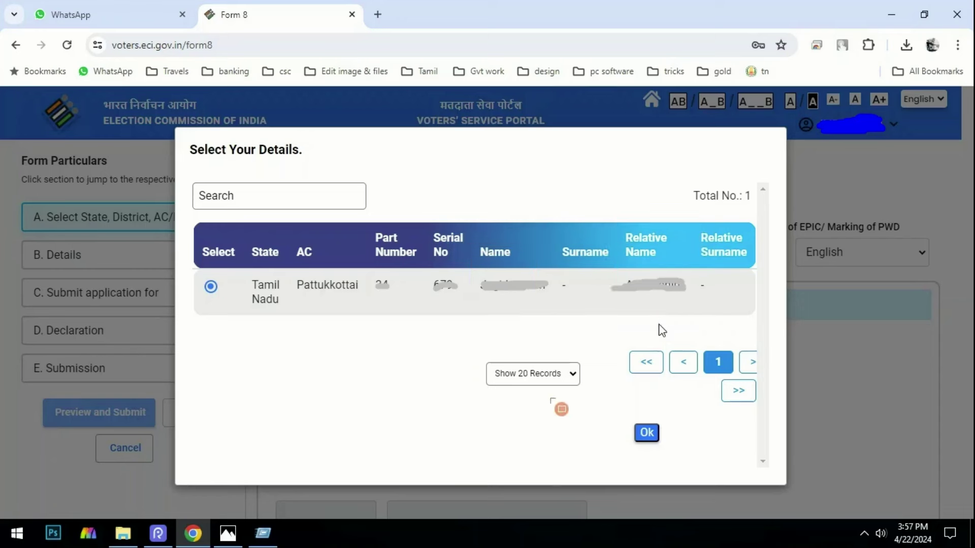
{"action": "left_click_drag", "start_coordinate": [612, 402], "coordinate": [690, 471]}
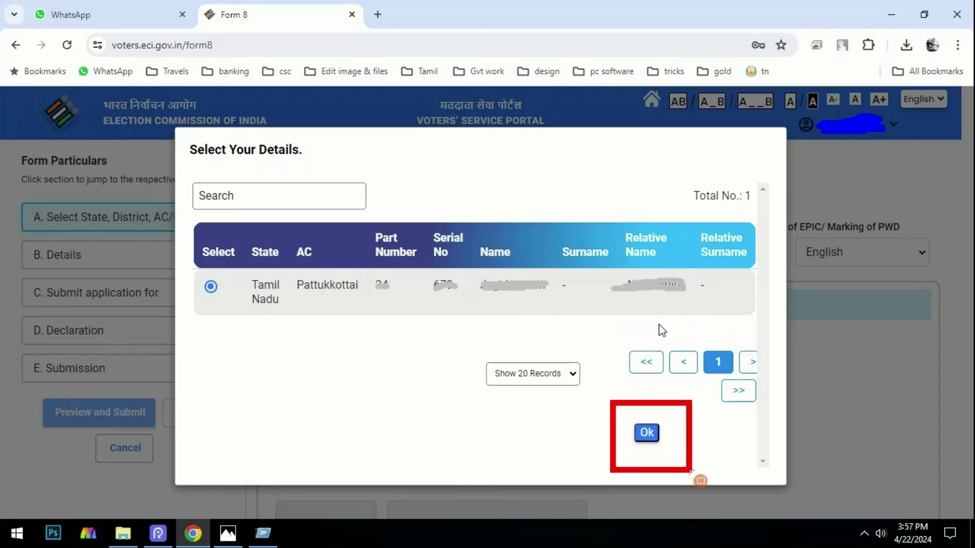
{"action": "left_click", "coordinate": [647, 433]}
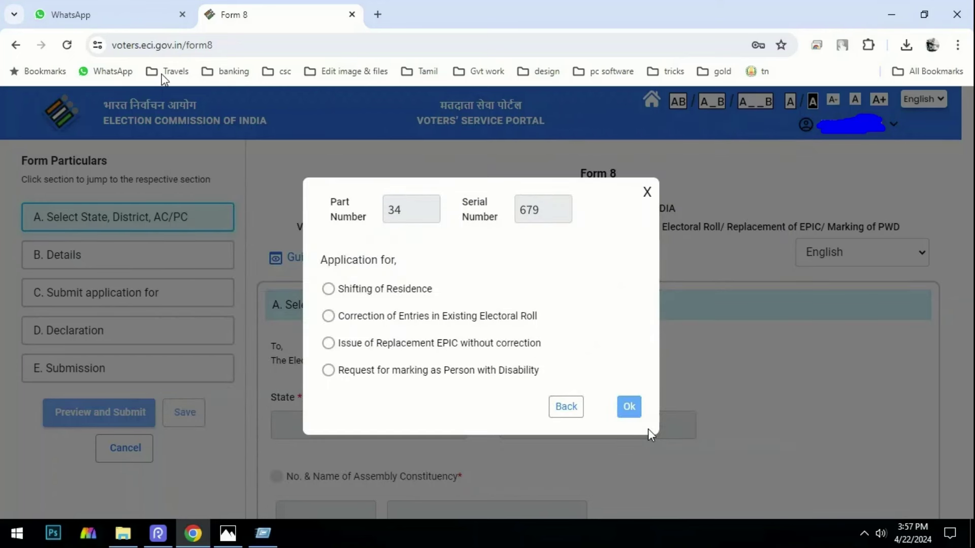
Choose Shifting of Residence as the purpose of the Form 8 application
{"action": "key", "text": "r"}
{"action": "left_click_drag", "start_coordinate": [611, 275], "coordinate": [436, 288]}
{"action": "left_click_drag", "start_coordinate": [771, 309], "coordinate": [550, 325]}
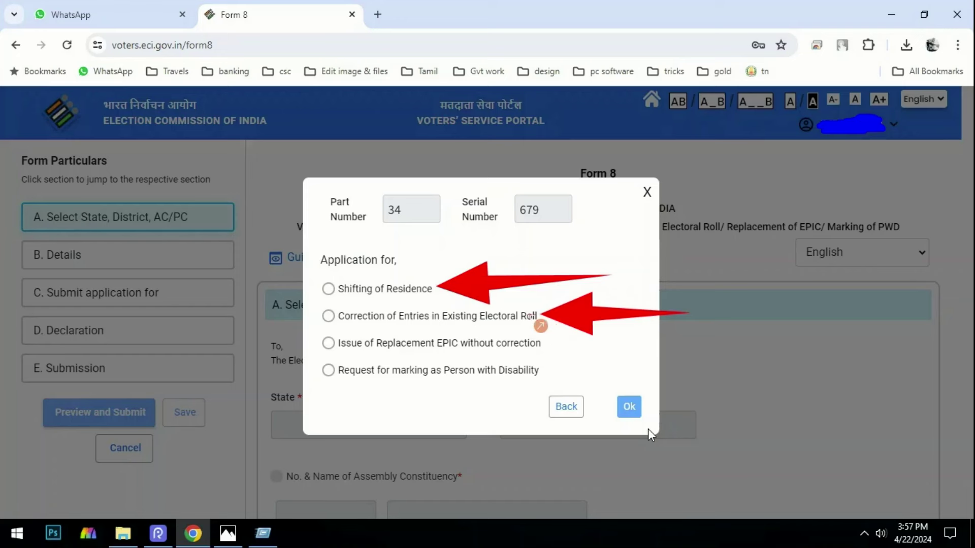
{"action": "left_click_drag", "start_coordinate": [630, 362], "coordinate": [543, 355]}
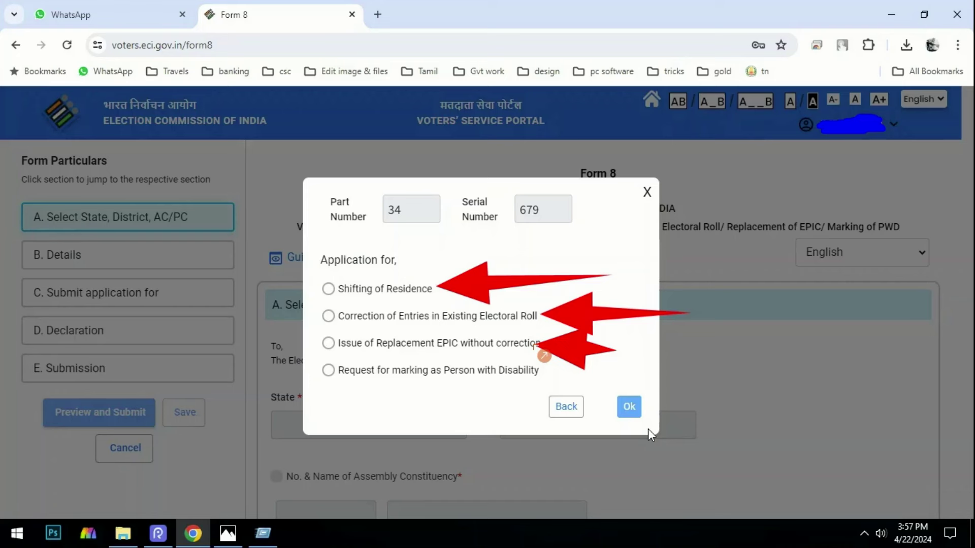
{"action": "left_click_drag", "start_coordinate": [544, 356], "coordinate": [527, 350]}
{"action": "left_click_drag", "start_coordinate": [637, 381], "coordinate": [533, 388]}
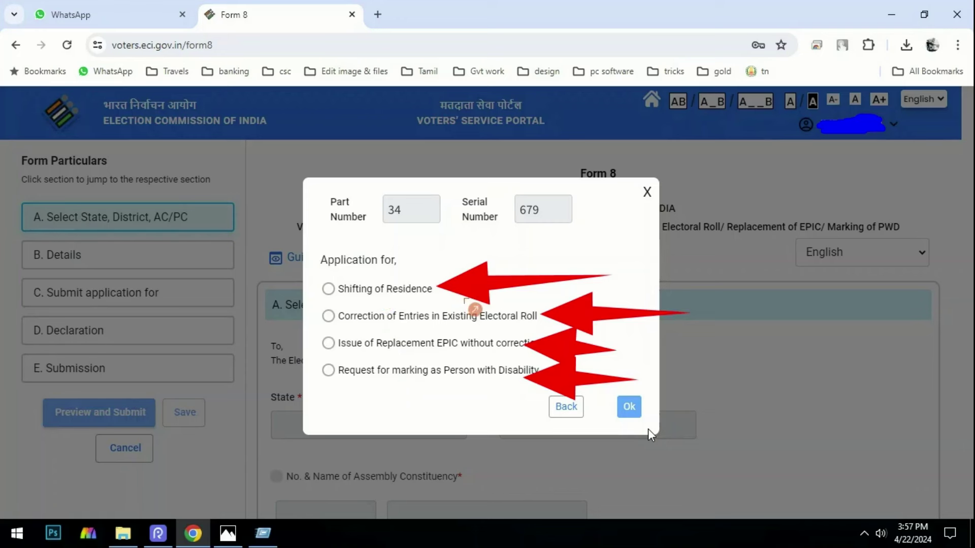
{"action": "key", "text": "ctrl+z"}
{"action": "key", "text": "ctrl+z"}
{"action": "key", "text": "ctrl+z"}
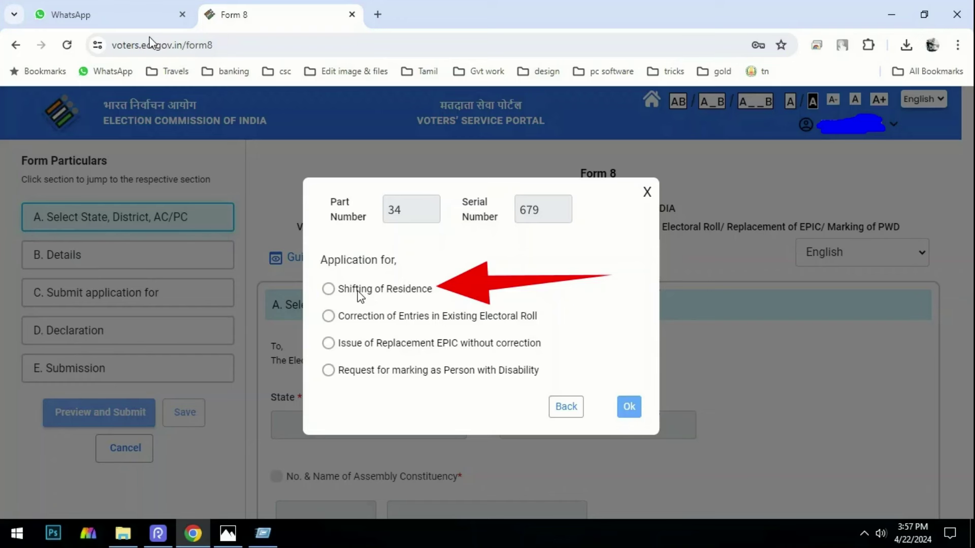
{"action": "left_click", "coordinate": [339, 292]}
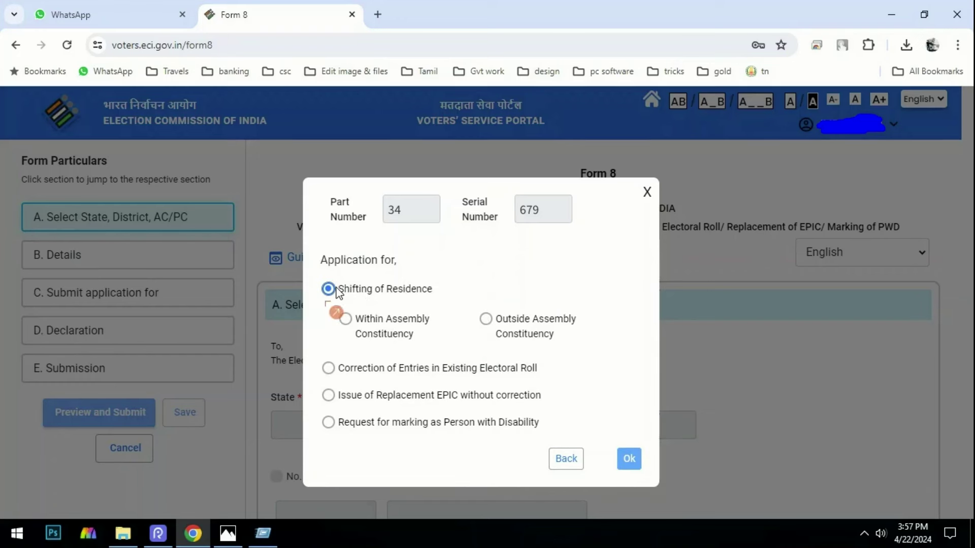
{"action": "left_click_drag", "start_coordinate": [244, 358], "coordinate": [325, 321]}
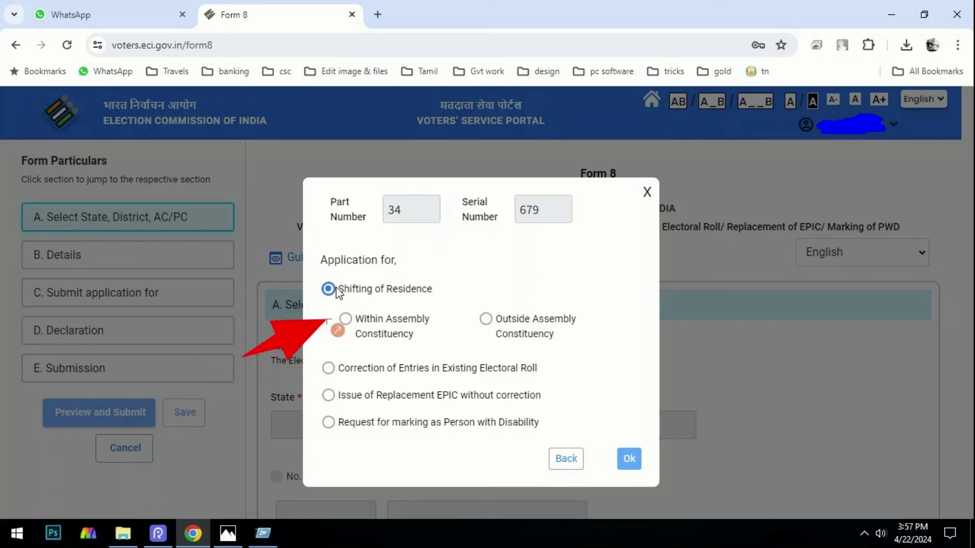
{"action": "left_click_drag", "start_coordinate": [630, 367], "coordinate": [577, 347]}
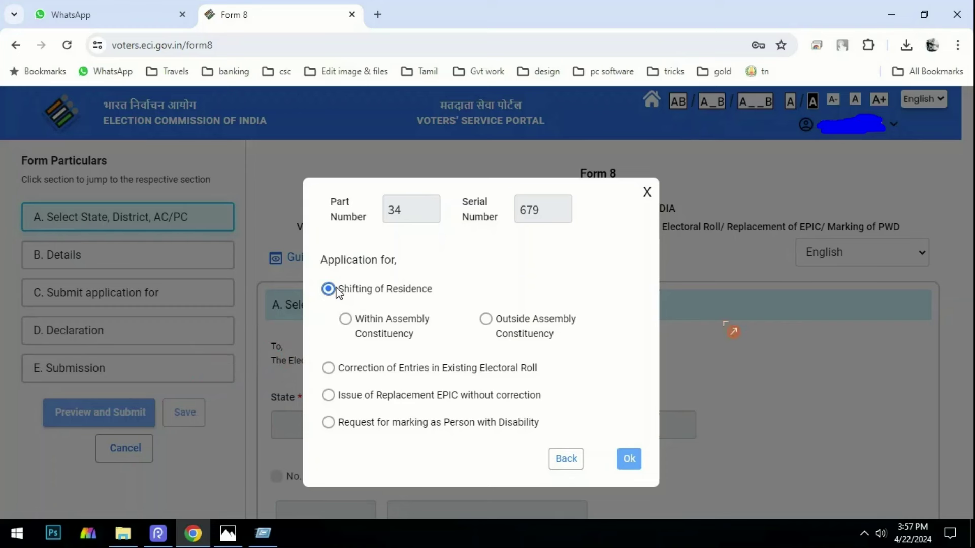
{"action": "left_click_drag", "start_coordinate": [726, 327], "coordinate": [579, 334]}
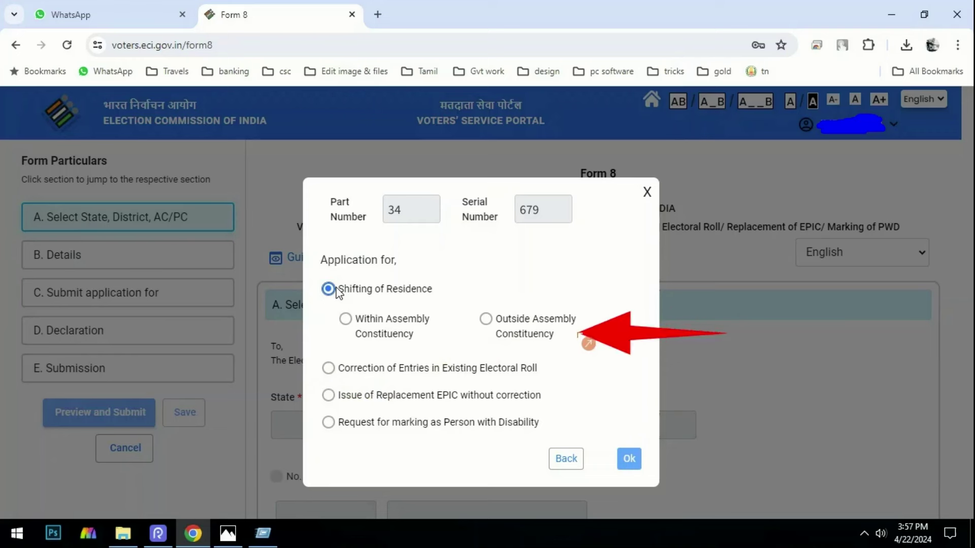
{"action": "mouse_move", "coordinate": [225, 368]}
{"action": "left_mouse_down"}
{"action": "mouse_move", "coordinate": [270, 337]}
{"action": "mouse_move", "coordinate": [347, 317]}
{"action": "left_mouse_up"}
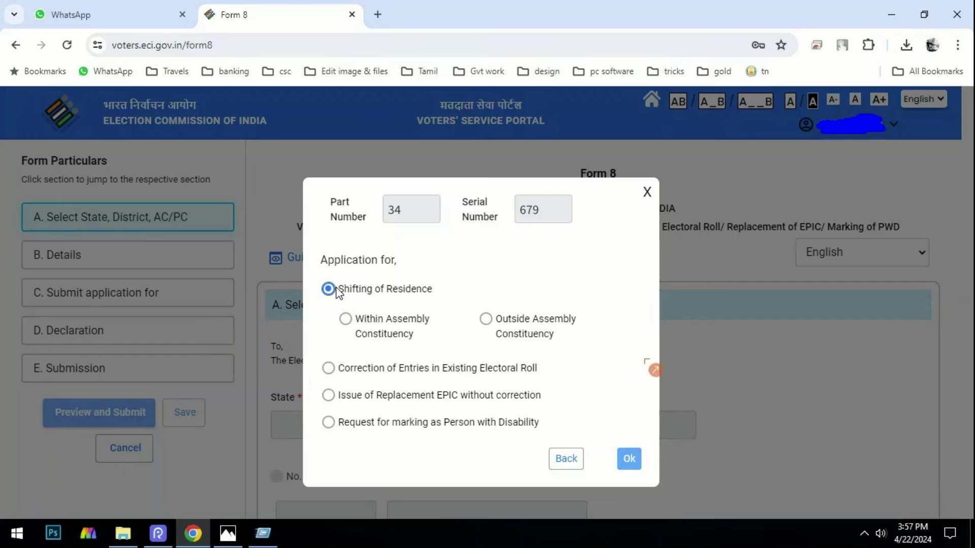
{"action": "left_click_drag", "start_coordinate": [646, 361], "coordinate": [569, 335]}
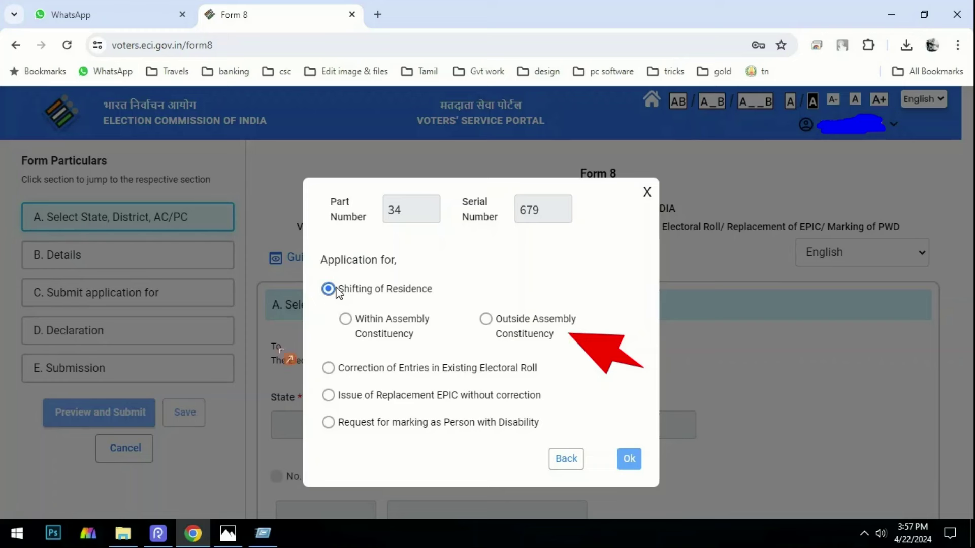
{"action": "left_click_drag", "start_coordinate": [269, 358], "coordinate": [320, 343]}
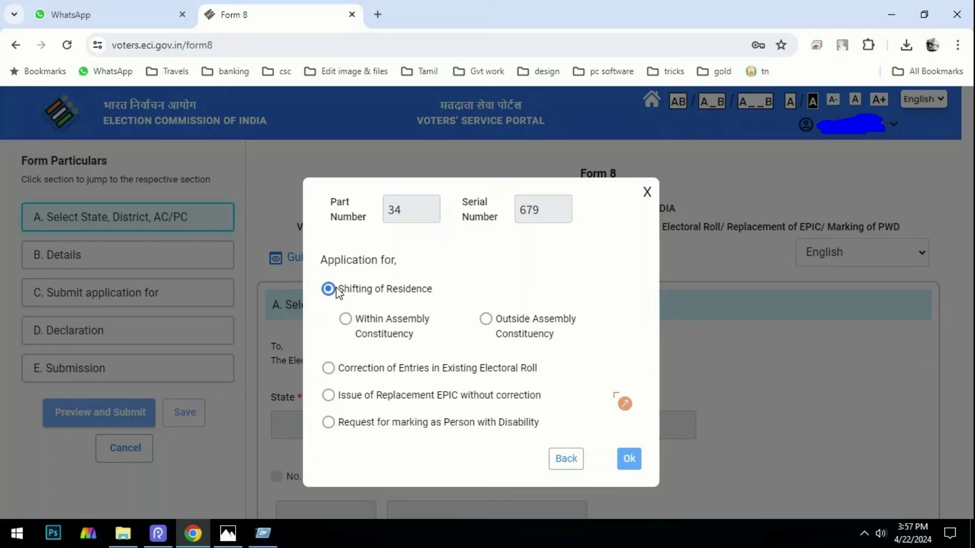
{"action": "left_click_drag", "start_coordinate": [650, 402], "coordinate": [577, 338]}
{"action": "left_click_drag", "start_coordinate": [260, 358], "coordinate": [349, 336]}
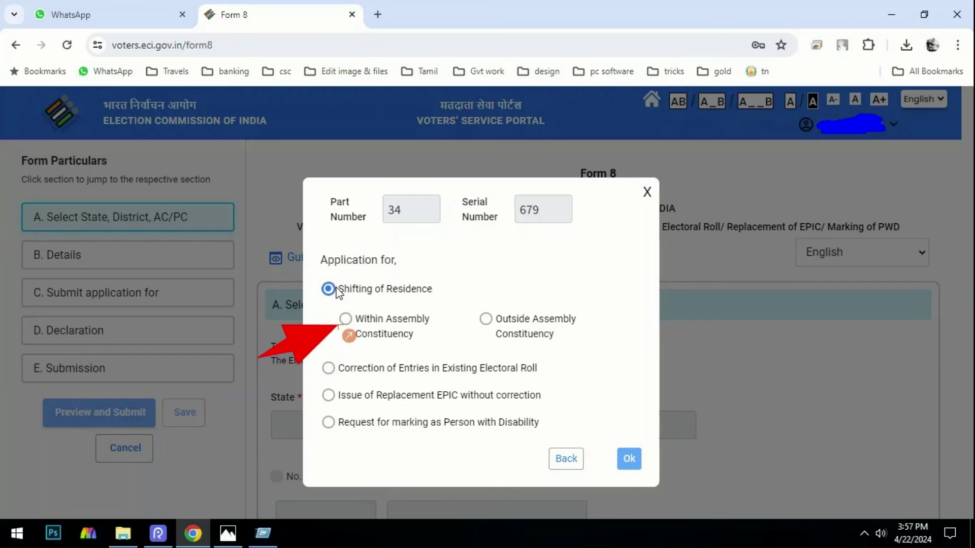
{"action": "left_click_drag", "start_coordinate": [653, 397], "coordinate": [575, 339]}
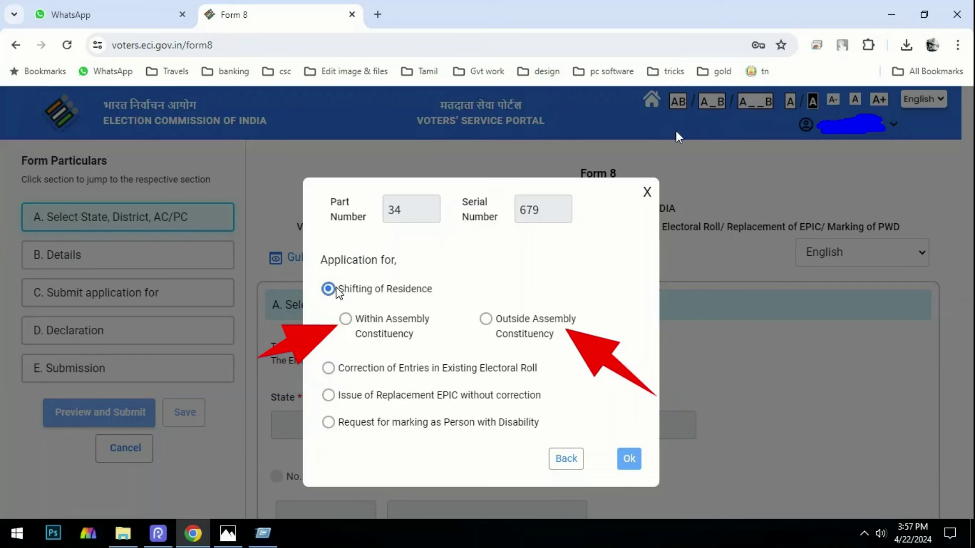
Review the within and outside Assembly Constituency shifting options and the state, district and assembly constituency entries in section A
{"action": "mouse_move", "coordinate": [260, 356]}
{"action": "left_mouse_down"}
{"action": "mouse_move", "coordinate": [292, 350]}
{"action": "mouse_move", "coordinate": [329, 314]}
{"action": "left_mouse_up"}
{"action": "left_click_drag", "start_coordinate": [703, 403], "coordinate": [640, 459]}
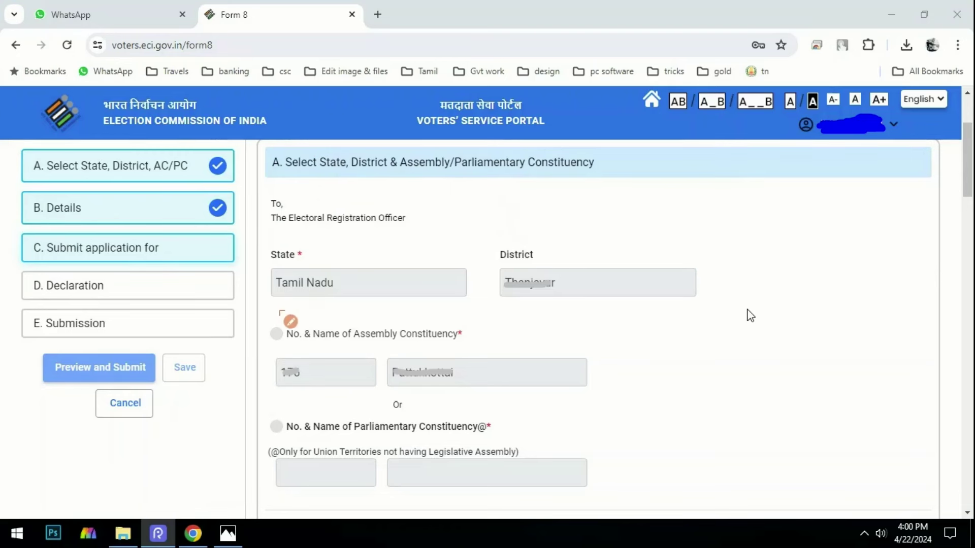
{"action": "left_click_drag", "start_coordinate": [279, 311], "coordinate": [400, 320]}
{"action": "left_click_drag", "start_coordinate": [491, 306], "coordinate": [597, 307]}
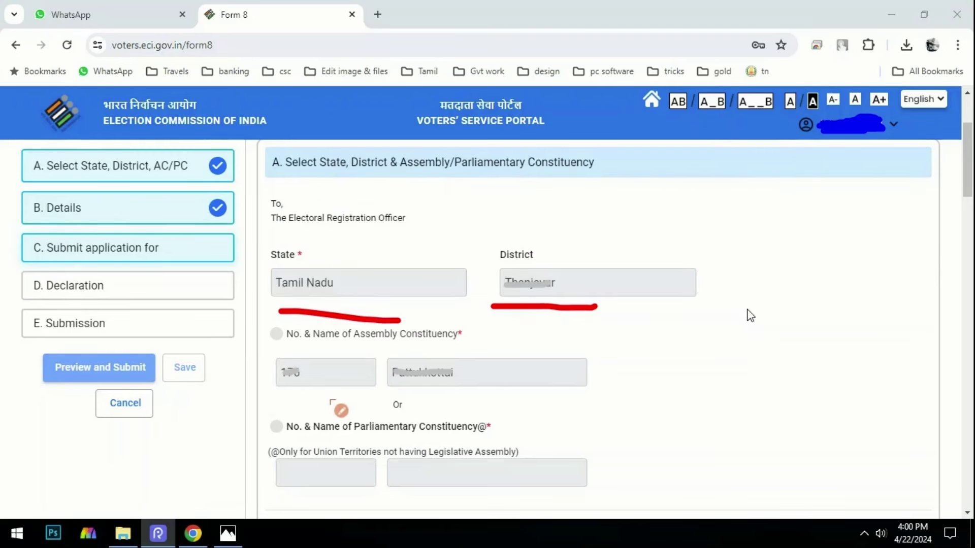
{"action": "left_click_drag", "start_coordinate": [268, 402], "coordinate": [315, 402]}
{"action": "left_click_drag", "start_coordinate": [384, 390], "coordinate": [445, 387]}
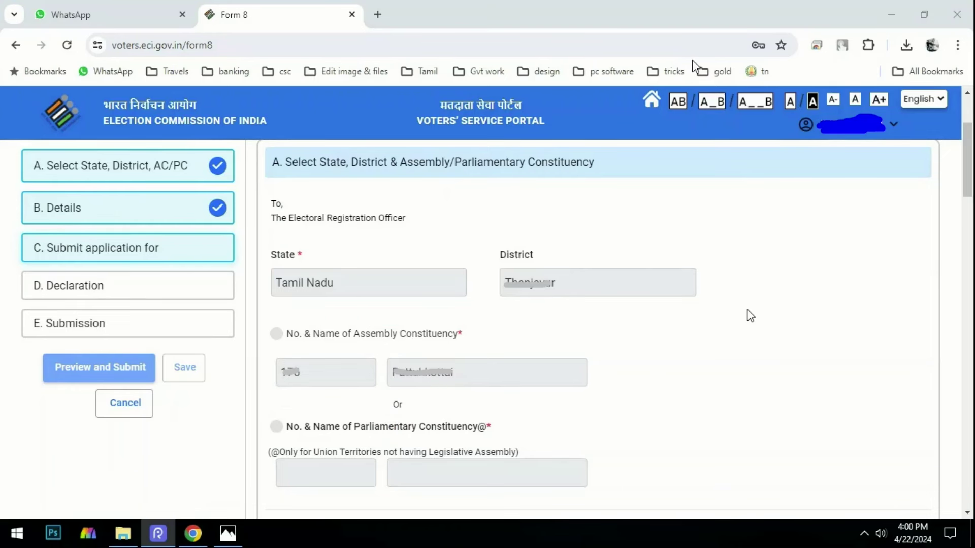
{"action": "mouse_move", "coordinate": [261, 235]}
{"action": "left_mouse_down"}
{"action": "mouse_move", "coordinate": [689, 250]}
{"action": "mouse_move", "coordinate": [646, 463]}
{"action": "mouse_move", "coordinate": [270, 441]}
{"action": "mouse_move", "coordinate": [257, 232]}
{"action": "left_mouse_up"}
{"action": "left_click_drag", "start_coordinate": [256, 300], "coordinate": [434, 313]}
{"action": "left_click_drag", "start_coordinate": [500, 300], "coordinate": [567, 298]}
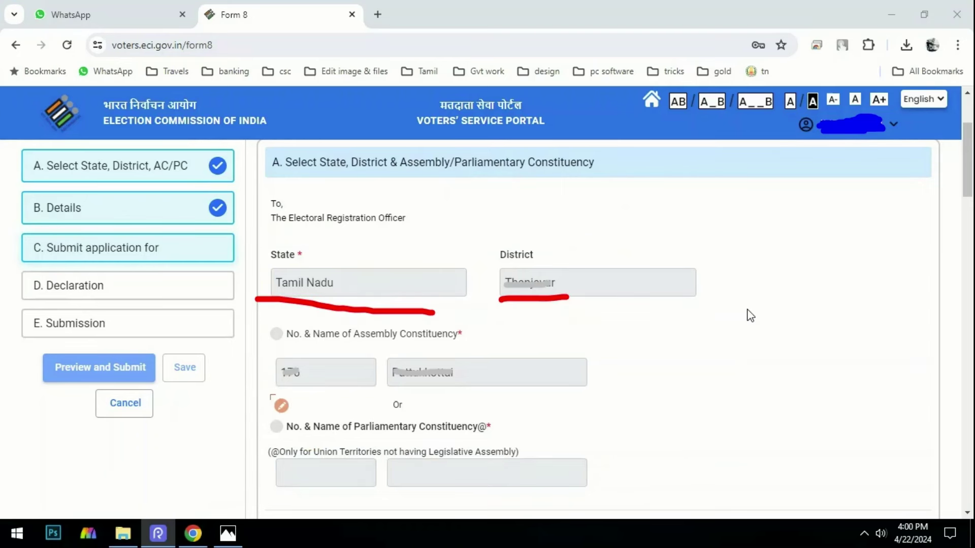
{"action": "left_click_drag", "start_coordinate": [269, 393], "coordinate": [459, 396]}
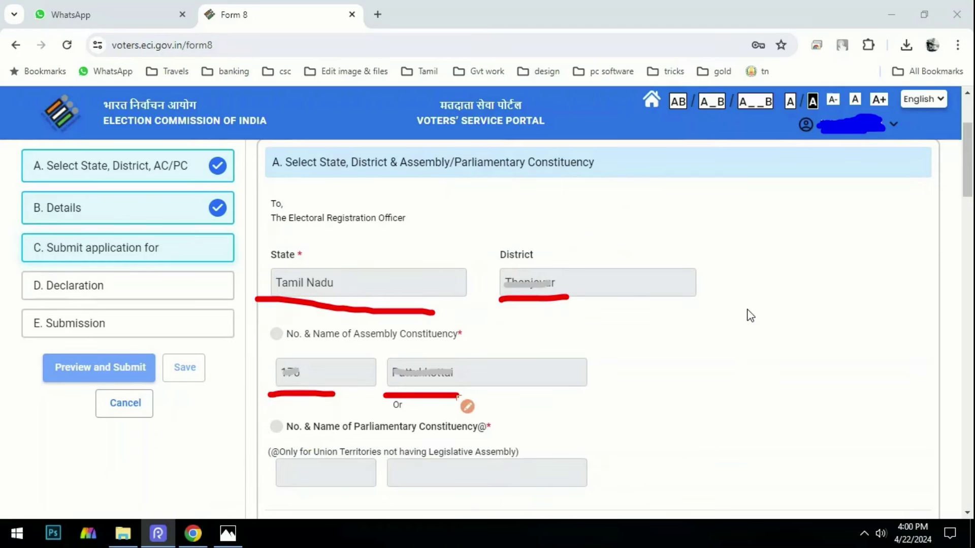
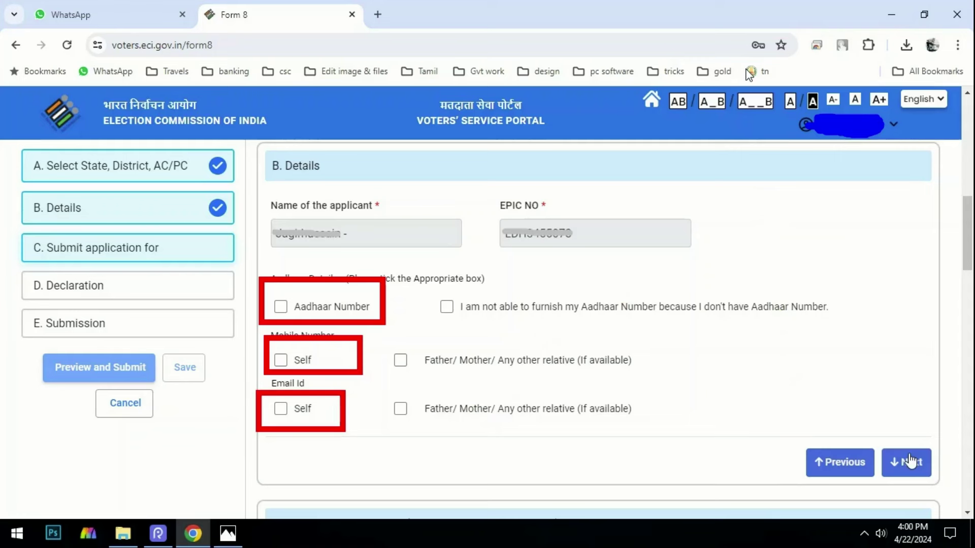
Review the Aadhaar, mobile number and email options in the Details section and continue to section C
{"action": "left_click", "coordinate": [749, 75]}
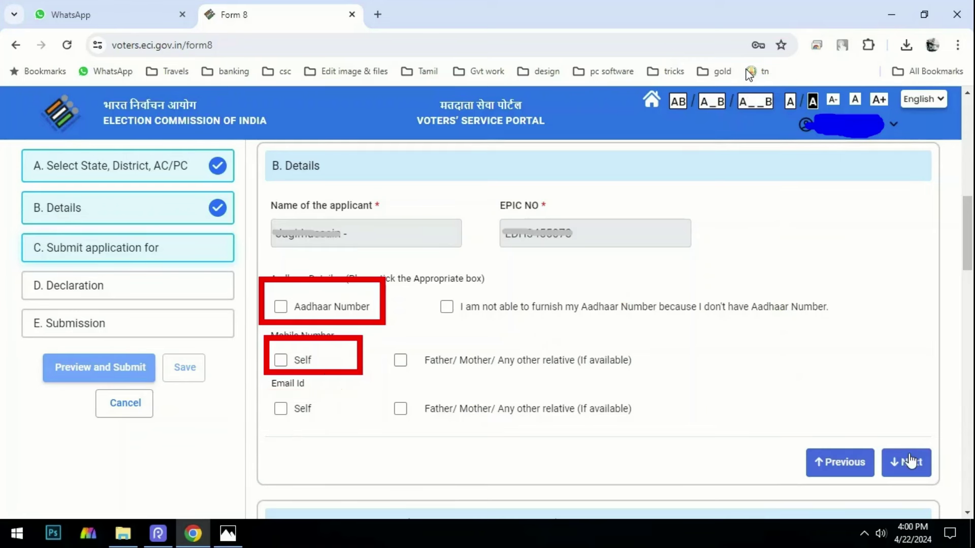
{"action": "left_click", "coordinate": [749, 74]}
{"action": "left_click", "coordinate": [749, 75]}
{"action": "left_click_drag", "start_coordinate": [859, 423], "coordinate": [963, 496]}
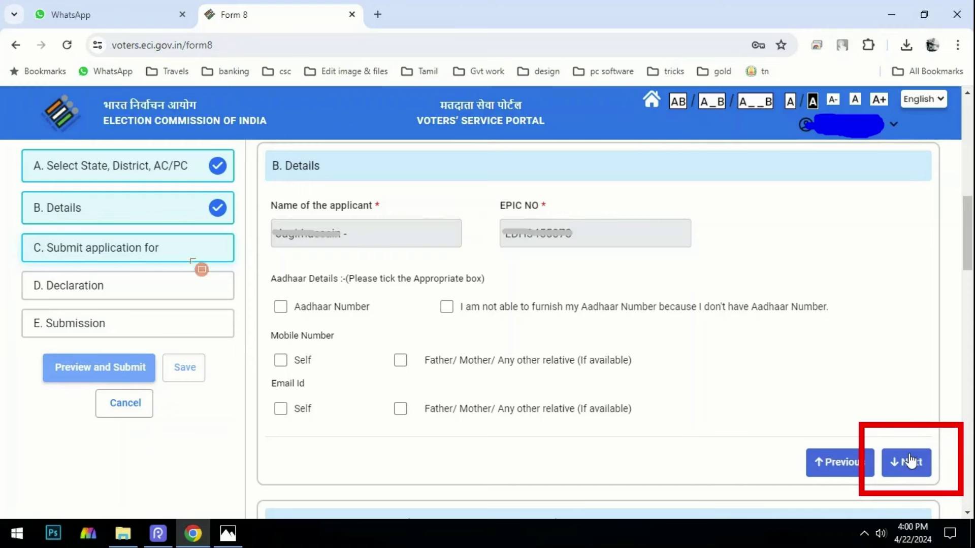
{"action": "mouse_move", "coordinate": [6, 229]}
{"action": "left_mouse_down"}
{"action": "mouse_move", "coordinate": [30, 250]}
{"action": "mouse_move", "coordinate": [196, 263]}
{"action": "left_mouse_up"}
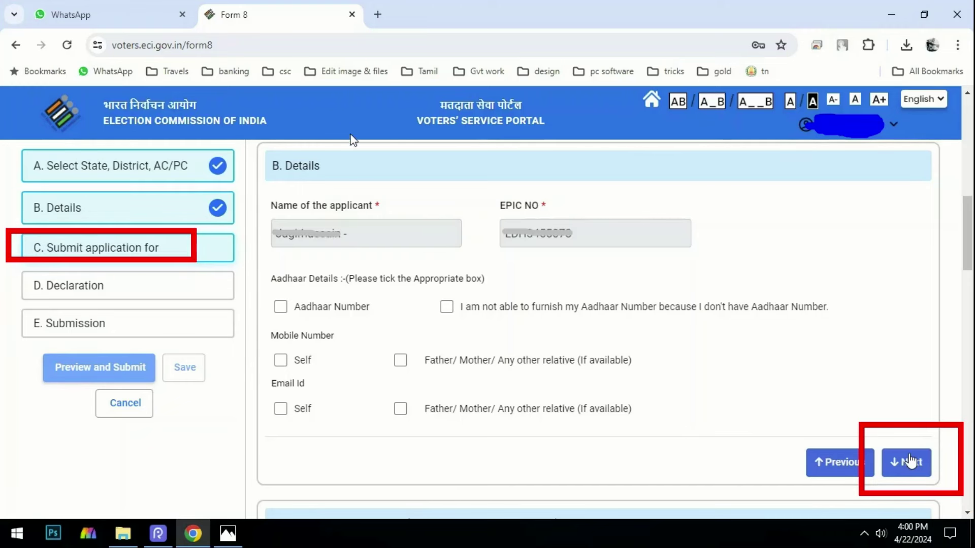
{"action": "key", "text": "Escape"}
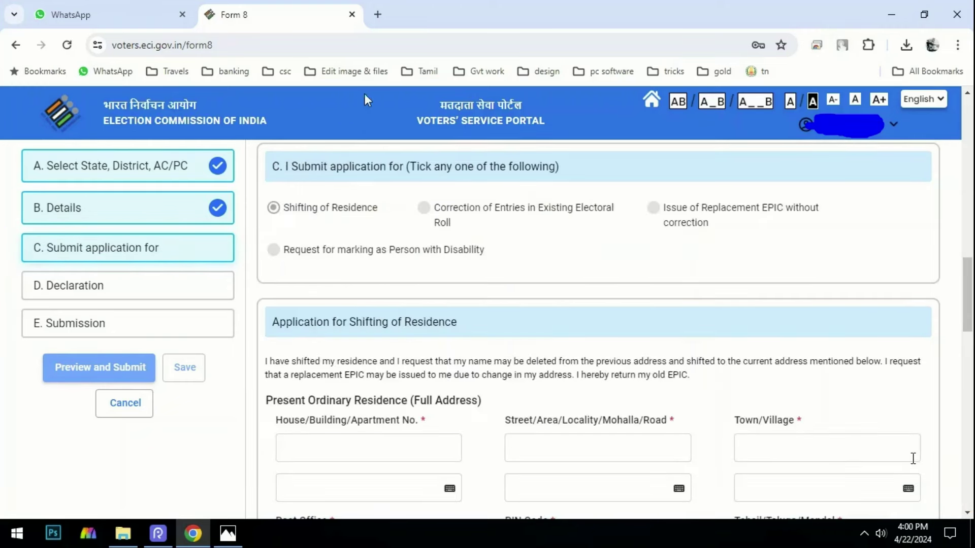
Examine the Shifting of Residence choice, the section progress list and the present ordinary residence fields required in section C
{"action": "mouse_move", "coordinate": [248, 143]}
{"action": "left_mouse_down"}
{"action": "mouse_move", "coordinate": [453, 181]}
{"action": "mouse_move", "coordinate": [606, 181]}
{"action": "left_mouse_up"}
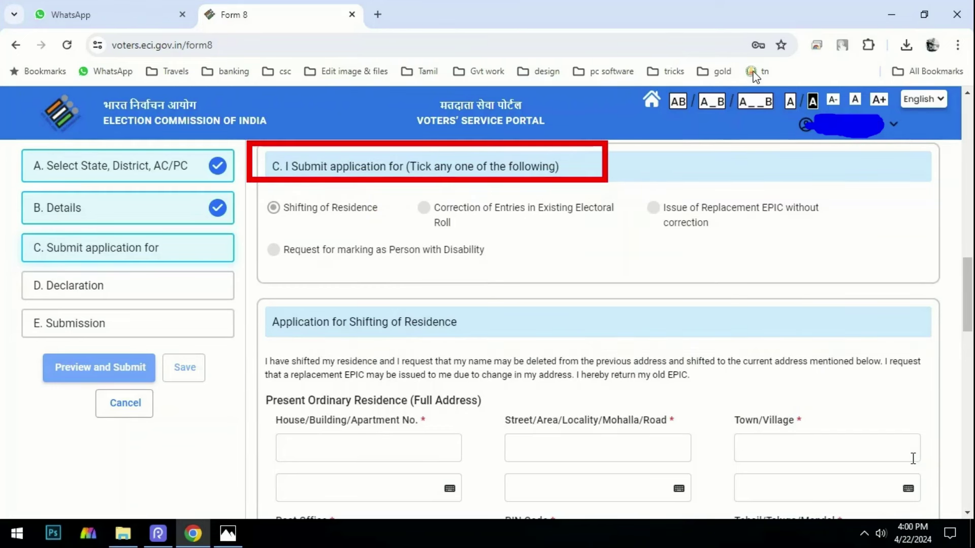
{"action": "key", "text": "ctrl+z"}
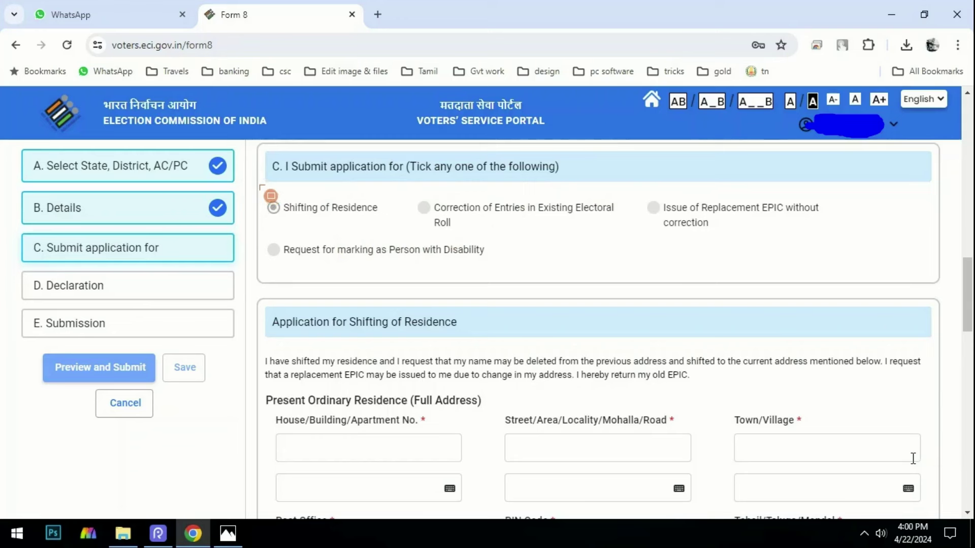
{"action": "mouse_move", "coordinate": [259, 184]}
{"action": "left_mouse_down"}
{"action": "mouse_move", "coordinate": [306, 230]}
{"action": "mouse_move", "coordinate": [387, 228]}
{"action": "left_mouse_up"}
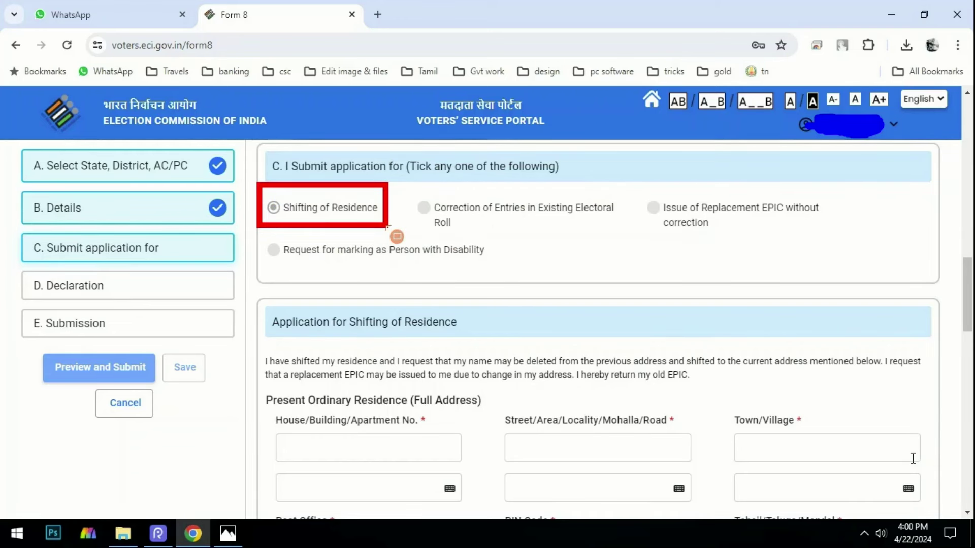
{"action": "mouse_move", "coordinate": [10, 150]}
{"action": "left_mouse_down"}
{"action": "mouse_move", "coordinate": [52, 173]}
{"action": "mouse_move", "coordinate": [109, 251]}
{"action": "mouse_move", "coordinate": [253, 277]}
{"action": "left_mouse_up"}
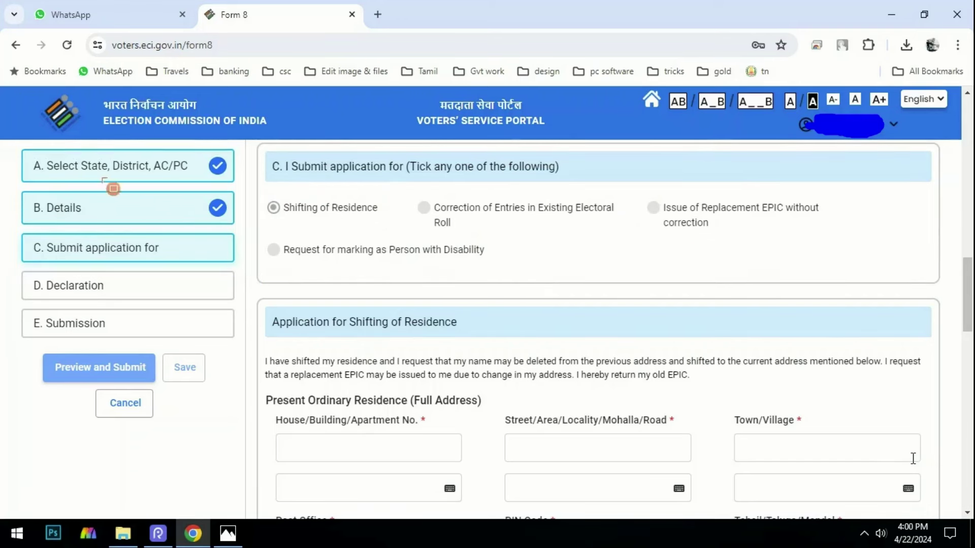
{"action": "mouse_move", "coordinate": [9, 135]}
{"action": "left_mouse_down"}
{"action": "mouse_move", "coordinate": [107, 230]}
{"action": "mouse_move", "coordinate": [243, 268]}
{"action": "left_mouse_up"}
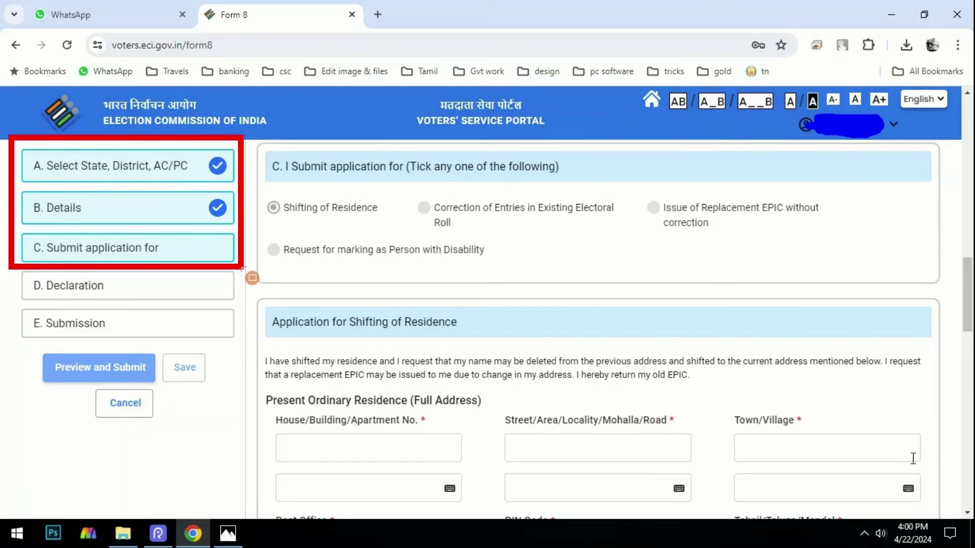
{"action": "mouse_move", "coordinate": [17, 196]}
{"action": "left_mouse_down"}
{"action": "mouse_move", "coordinate": [101, 231]}
{"action": "mouse_move", "coordinate": [252, 235]}
{"action": "left_mouse_up"}
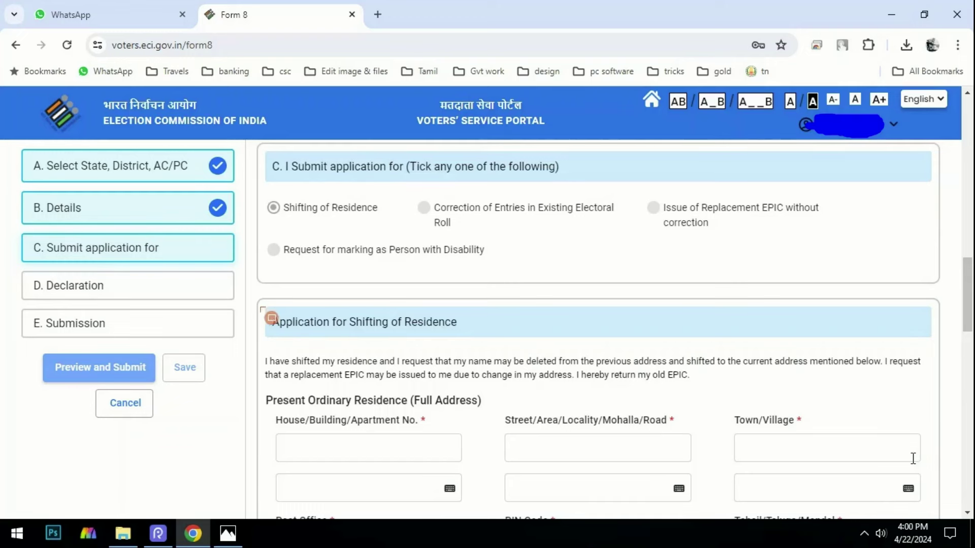
{"action": "mouse_move", "coordinate": [271, 319]}
{"action": "left_mouse_down"}
{"action": "mouse_move", "coordinate": [425, 448]}
{"action": "mouse_move", "coordinate": [571, 513]}
{"action": "mouse_move", "coordinate": [954, 542]}
{"action": "left_mouse_up"}
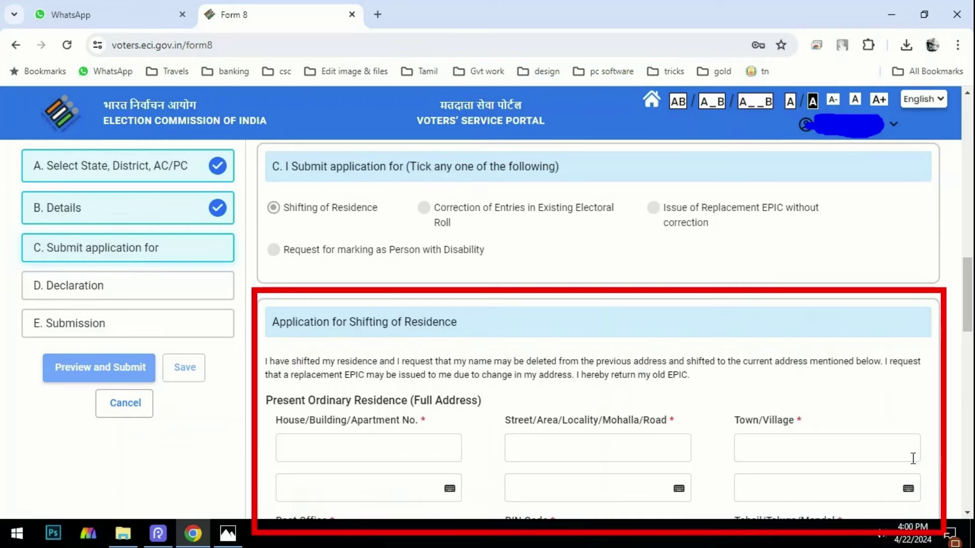
{"action": "scroll", "coordinate": [862, 396], "scroll_direction": "down", "scroll_amount": 4}
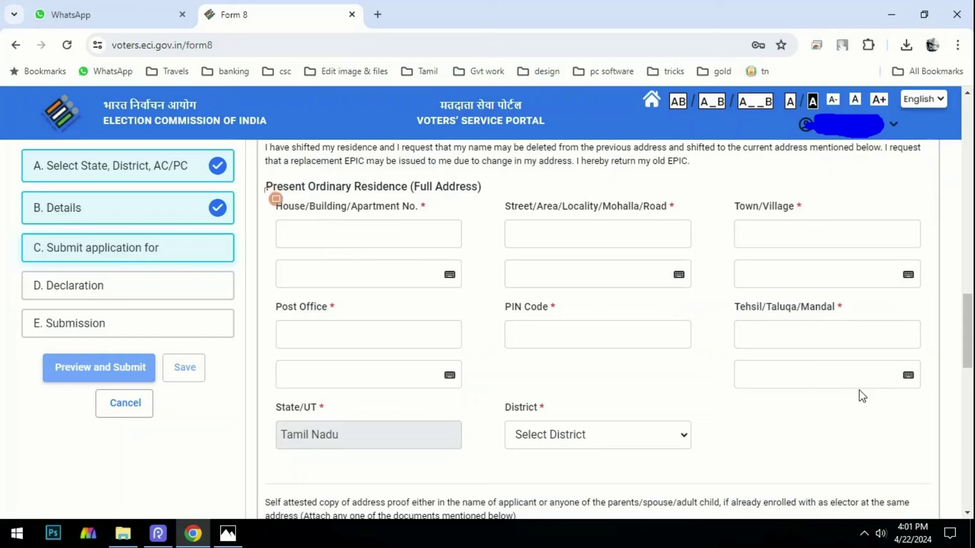
{"action": "mouse_move", "coordinate": [265, 179]}
{"action": "left_mouse_down"}
{"action": "mouse_move", "coordinate": [337, 362]}
{"action": "mouse_move", "coordinate": [550, 477]}
{"action": "mouse_move", "coordinate": [940, 503]}
{"action": "left_mouse_up"}
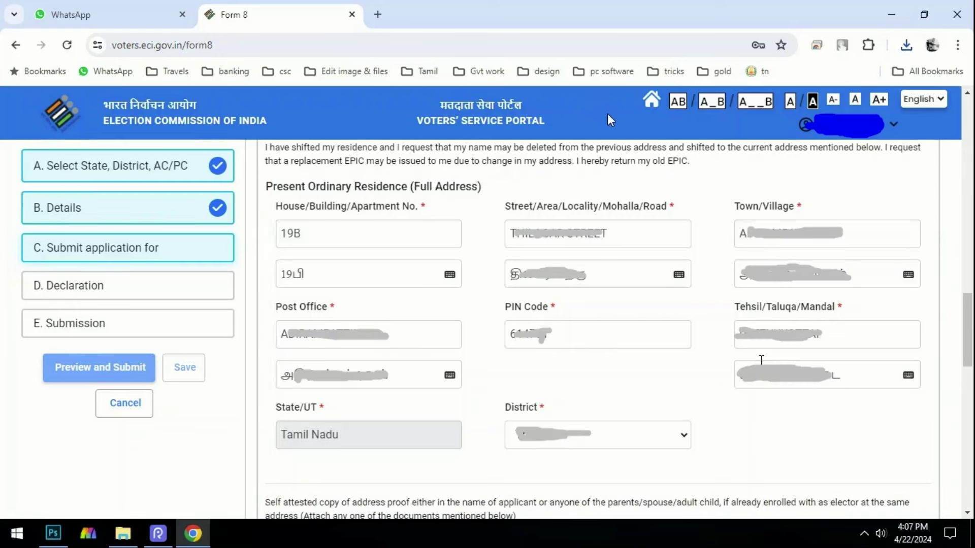
Check each present residence field: house number, street, town, post office, PIN code, tehsil, state and district
{"action": "mouse_move", "coordinate": [251, 194]}
{"action": "left_mouse_down"}
{"action": "mouse_move", "coordinate": [311, 252]}
{"action": "mouse_move", "coordinate": [461, 313]}
{"action": "left_mouse_up"}
{"action": "mouse_move", "coordinate": [274, 204]}
{"action": "left_mouse_down"}
{"action": "mouse_move", "coordinate": [322, 277]}
{"action": "mouse_move", "coordinate": [477, 310]}
{"action": "left_mouse_up"}
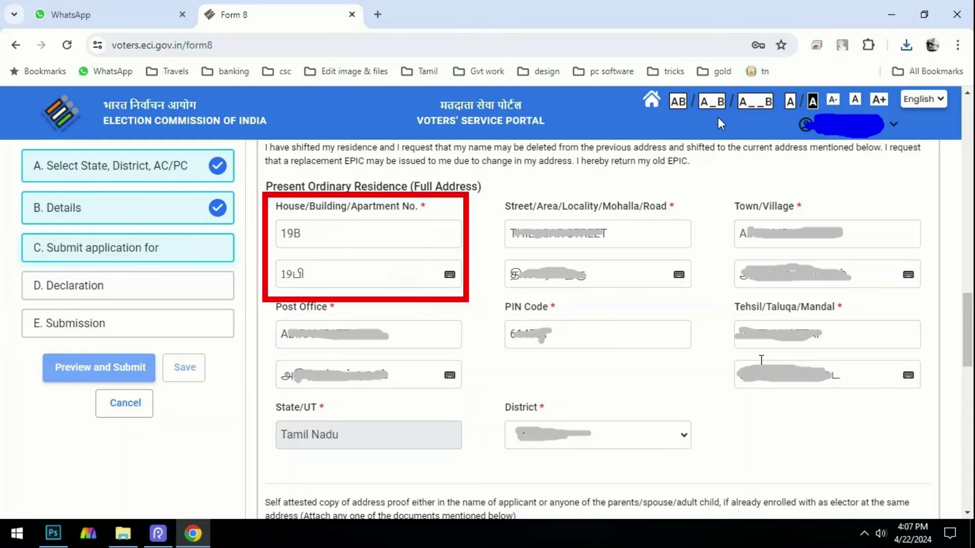
{"action": "mouse_move", "coordinate": [496, 193]}
{"action": "left_mouse_down"}
{"action": "mouse_move", "coordinate": [562, 277]}
{"action": "mouse_move", "coordinate": [648, 306]}
{"action": "mouse_move", "coordinate": [710, 306]}
{"action": "left_mouse_up"}
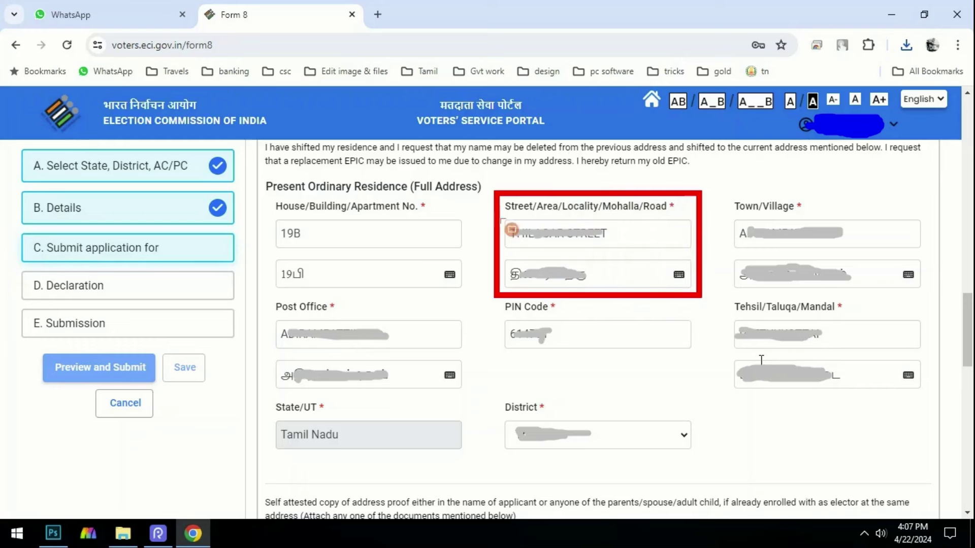
{"action": "mouse_move", "coordinate": [719, 186]}
{"action": "left_mouse_down"}
{"action": "mouse_move", "coordinate": [757, 274]}
{"action": "mouse_move", "coordinate": [921, 303]}
{"action": "mouse_move", "coordinate": [925, 292]}
{"action": "left_mouse_up"}
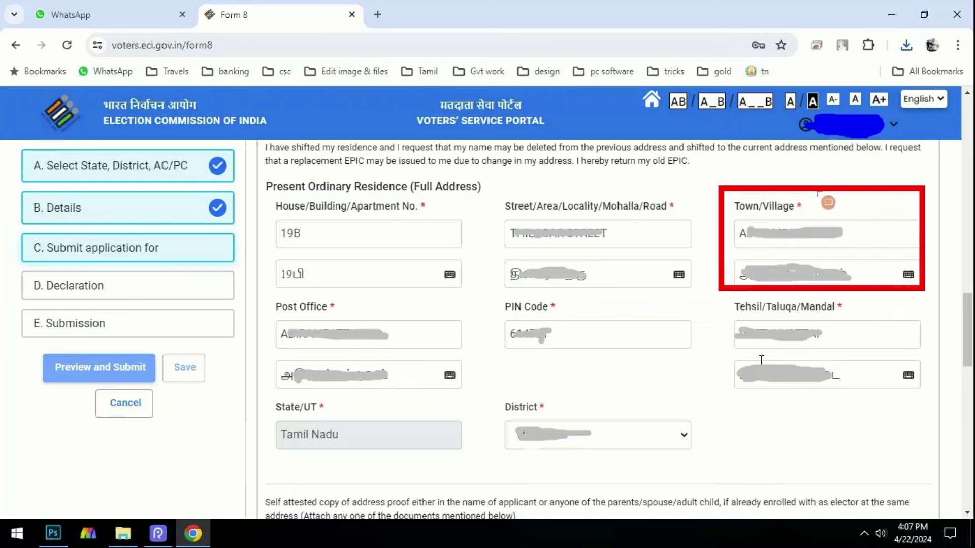
{"action": "mouse_move", "coordinate": [263, 294]}
{"action": "left_mouse_down"}
{"action": "mouse_move", "coordinate": [316, 372]}
{"action": "mouse_move", "coordinate": [401, 404]}
{"action": "mouse_move", "coordinate": [474, 397]}
{"action": "left_mouse_up"}
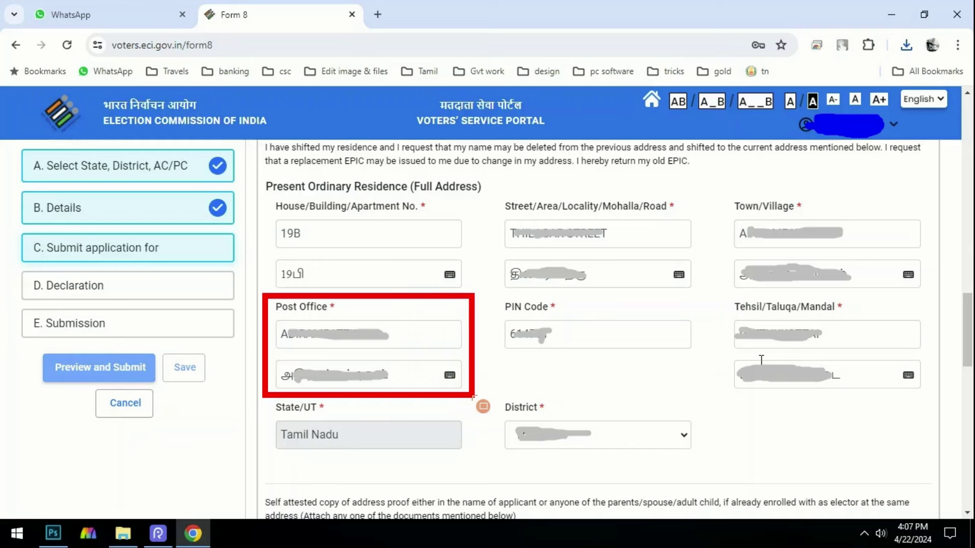
{"action": "left_click", "coordinate": [755, 71]}
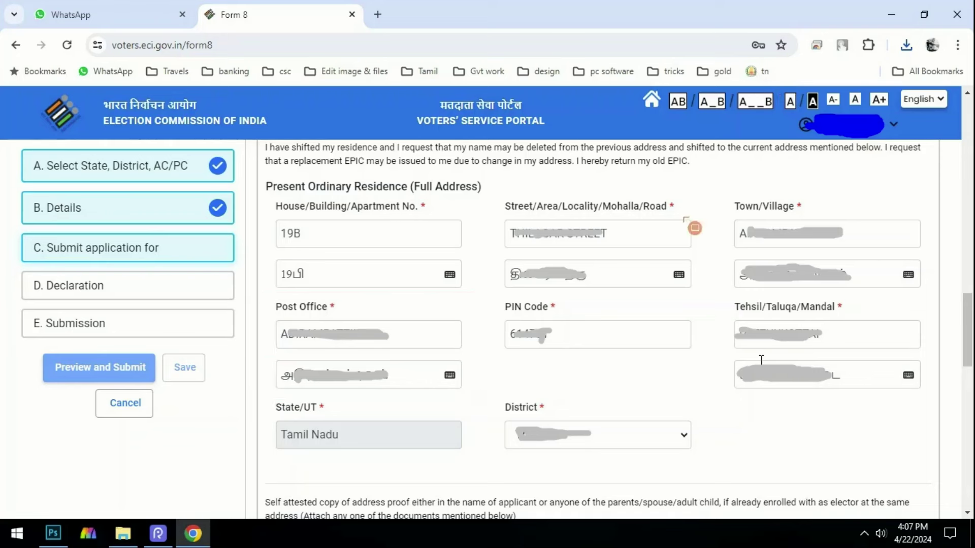
{"action": "mouse_move", "coordinate": [491, 293]}
{"action": "left_mouse_down"}
{"action": "mouse_move", "coordinate": [523, 350]}
{"action": "mouse_move", "coordinate": [714, 367]}
{"action": "left_mouse_up"}
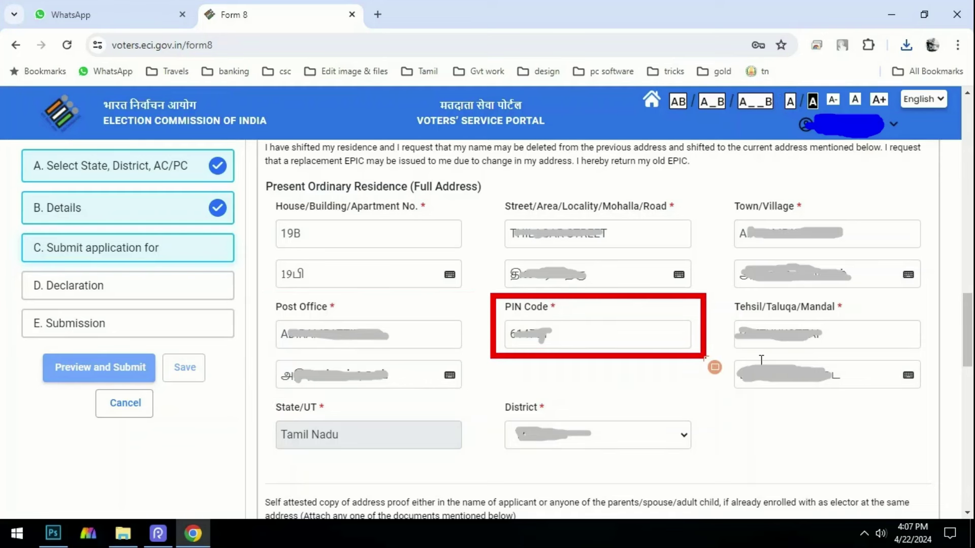
{"action": "left_click", "coordinate": [749, 69]}
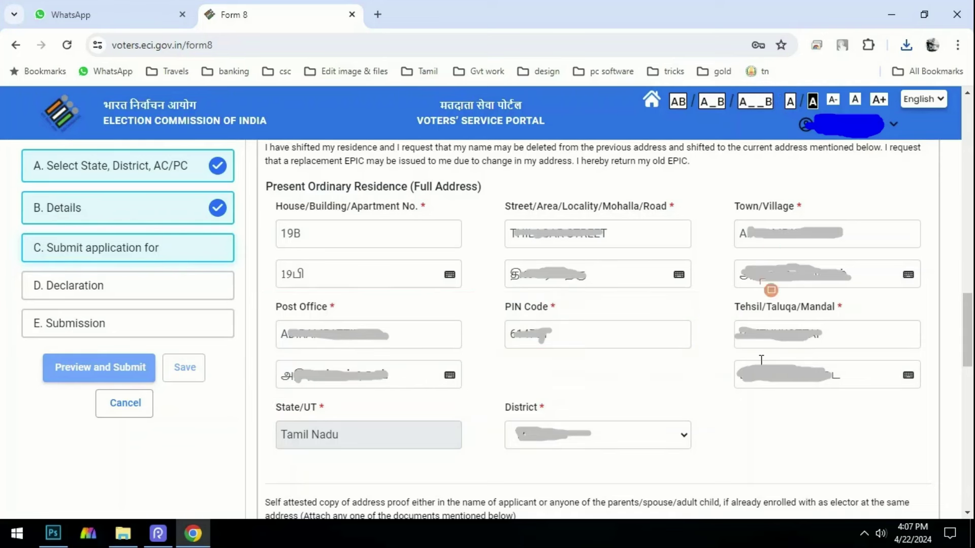
{"action": "mouse_move", "coordinate": [730, 303]}
{"action": "left_mouse_down"}
{"action": "mouse_move", "coordinate": [742, 335]}
{"action": "mouse_move", "coordinate": [856, 433]}
{"action": "mouse_move", "coordinate": [939, 410]}
{"action": "left_mouse_up"}
{"action": "left_click_drag", "start_coordinate": [255, 398], "coordinate": [442, 464]}
{"action": "mouse_move", "coordinate": [499, 394]}
{"action": "left_mouse_down"}
{"action": "mouse_move", "coordinate": [594, 459]}
{"action": "mouse_move", "coordinate": [717, 457]}
{"action": "left_mouse_up"}
Compare the English and Tamil entries for house number, street and town, and check the Tamil post office and tehsil entries
{"action": "left_click_drag", "start_coordinate": [251, 214], "coordinate": [334, 237]}
{"action": "mouse_move", "coordinate": [275, 246]}
{"action": "left_mouse_down"}
{"action": "mouse_move", "coordinate": [335, 282]}
{"action": "mouse_move", "coordinate": [357, 284]}
{"action": "left_mouse_up"}
{"action": "mouse_move", "coordinate": [478, 205]}
{"action": "left_mouse_down"}
{"action": "mouse_move", "coordinate": [583, 250]}
{"action": "mouse_move", "coordinate": [582, 241]}
{"action": "left_mouse_up"}
{"action": "mouse_move", "coordinate": [508, 252]}
{"action": "left_mouse_down"}
{"action": "mouse_move", "coordinate": [531, 288]}
{"action": "mouse_move", "coordinate": [588, 293]}
{"action": "left_mouse_up"}
{"action": "mouse_move", "coordinate": [728, 196]}
{"action": "left_mouse_down"}
{"action": "mouse_move", "coordinate": [773, 249]}
{"action": "mouse_move", "coordinate": [829, 247]}
{"action": "left_mouse_up"}
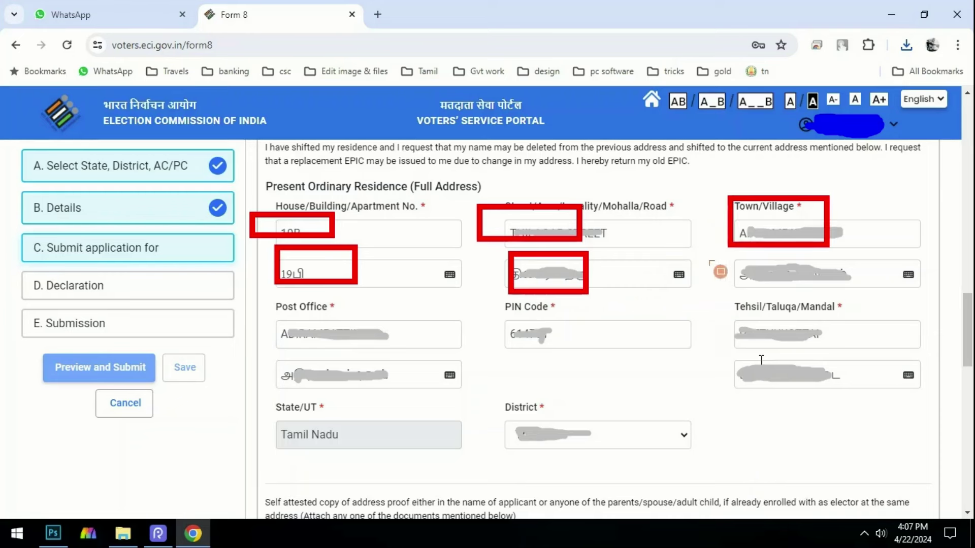
{"action": "left_click_drag", "start_coordinate": [728, 253], "coordinate": [813, 280]}
{"action": "left_click_drag", "start_coordinate": [259, 350], "coordinate": [380, 398]}
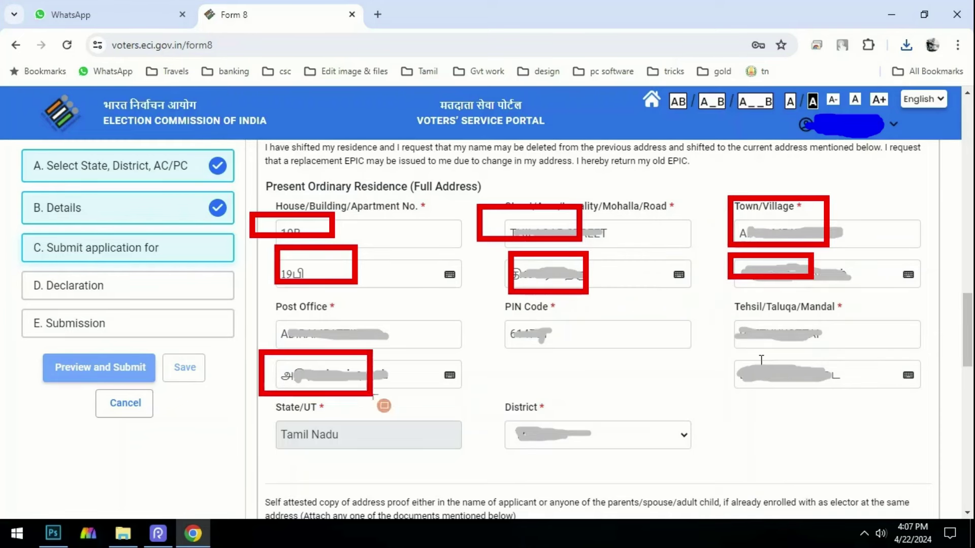
{"action": "mouse_move", "coordinate": [733, 348]}
{"action": "left_mouse_down"}
{"action": "mouse_move", "coordinate": [813, 393]}
{"action": "mouse_move", "coordinate": [845, 391]}
{"action": "left_mouse_up"}
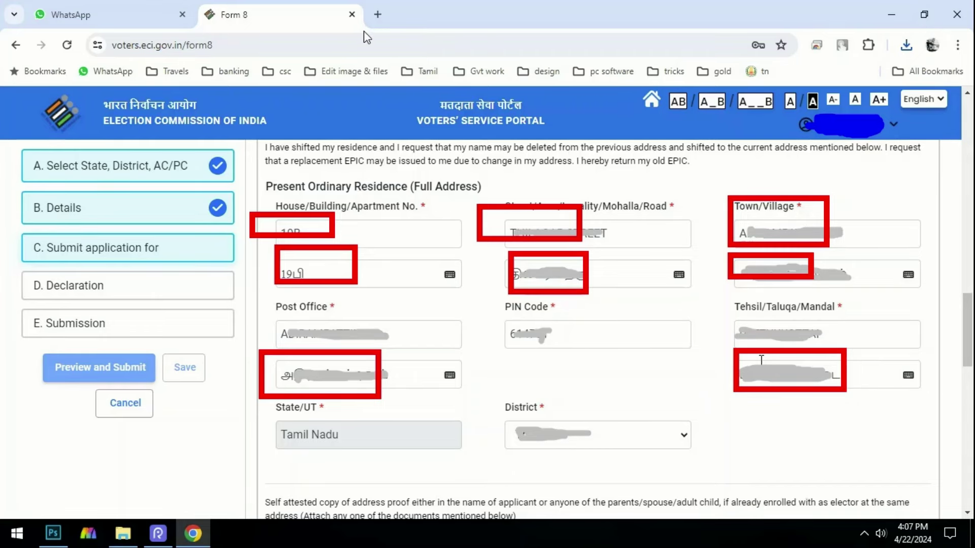
Examine the address proof section, including the Aadhaar Card document option and the upload field's size and format limits
{"action": "scroll", "coordinate": [327, 318], "scroll_direction": "down", "scroll_amount": 5}
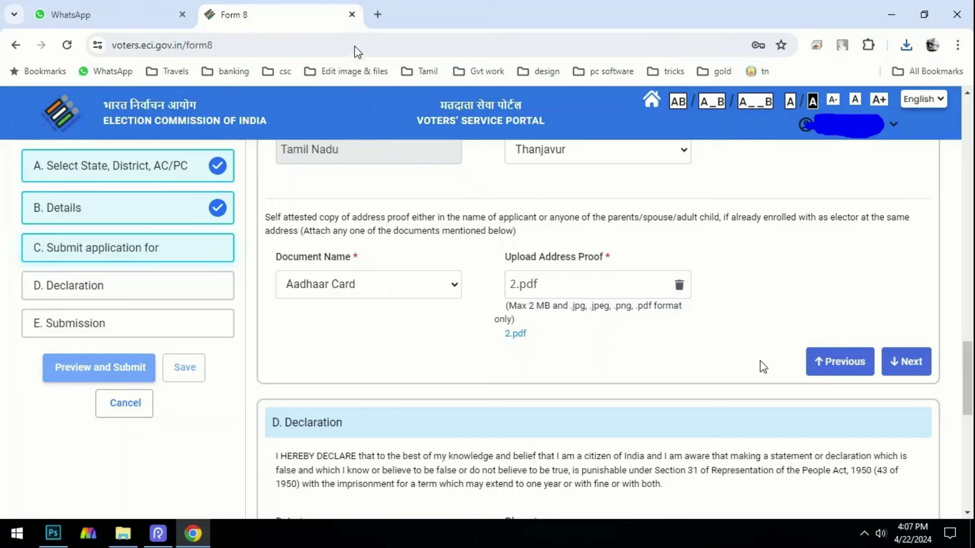
{"action": "mouse_move", "coordinate": [266, 240]}
{"action": "left_mouse_down"}
{"action": "mouse_move", "coordinate": [270, 269]}
{"action": "mouse_move", "coordinate": [395, 306]}
{"action": "mouse_move", "coordinate": [477, 310]}
{"action": "mouse_move", "coordinate": [478, 319]}
{"action": "left_mouse_up"}
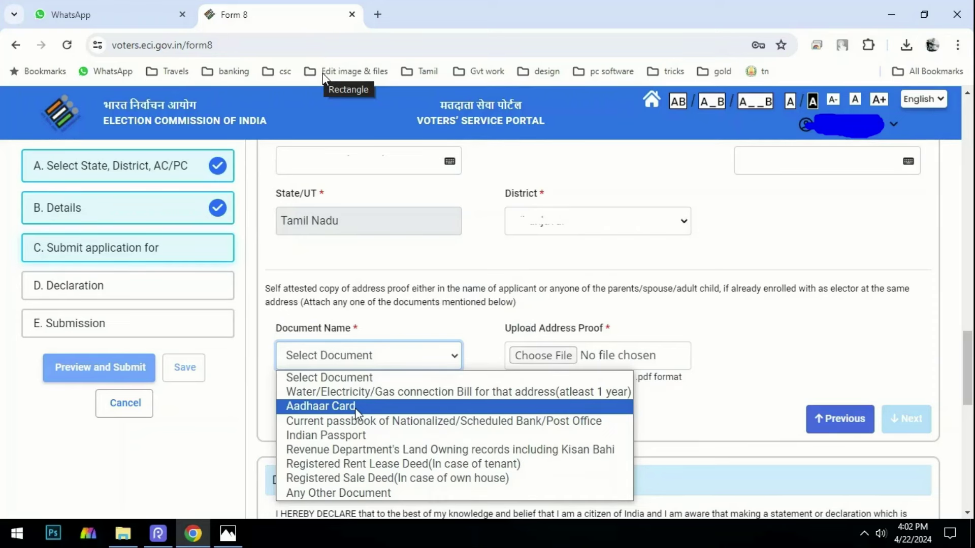
{"action": "left_click", "coordinate": [350, 137]}
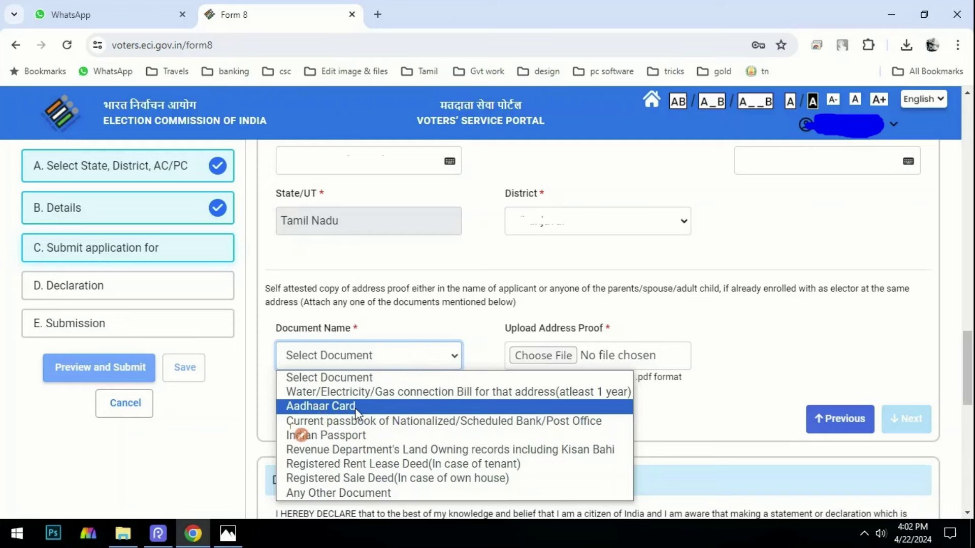
{"action": "mouse_move", "coordinate": [261, 369]}
{"action": "left_mouse_down"}
{"action": "mouse_move", "coordinate": [284, 419]}
{"action": "mouse_move", "coordinate": [401, 419]}
{"action": "mouse_move", "coordinate": [410, 450]}
{"action": "left_mouse_up"}
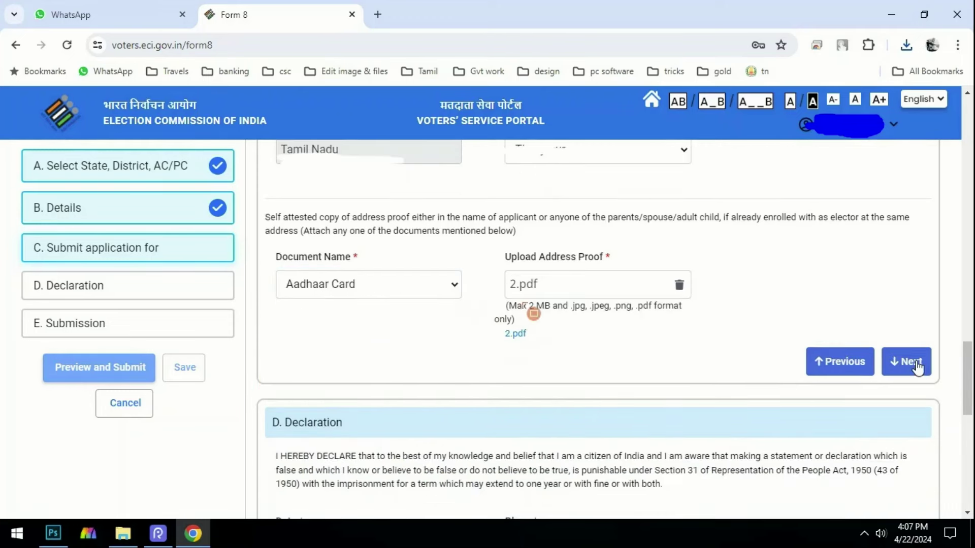
{"action": "mouse_move", "coordinate": [475, 313]}
{"action": "left_mouse_down"}
{"action": "mouse_move", "coordinate": [612, 385]}
{"action": "mouse_move", "coordinate": [675, 389]}
{"action": "mouse_move", "coordinate": [686, 372]}
{"action": "mouse_move", "coordinate": [693, 378]}
{"action": "left_mouse_up"}
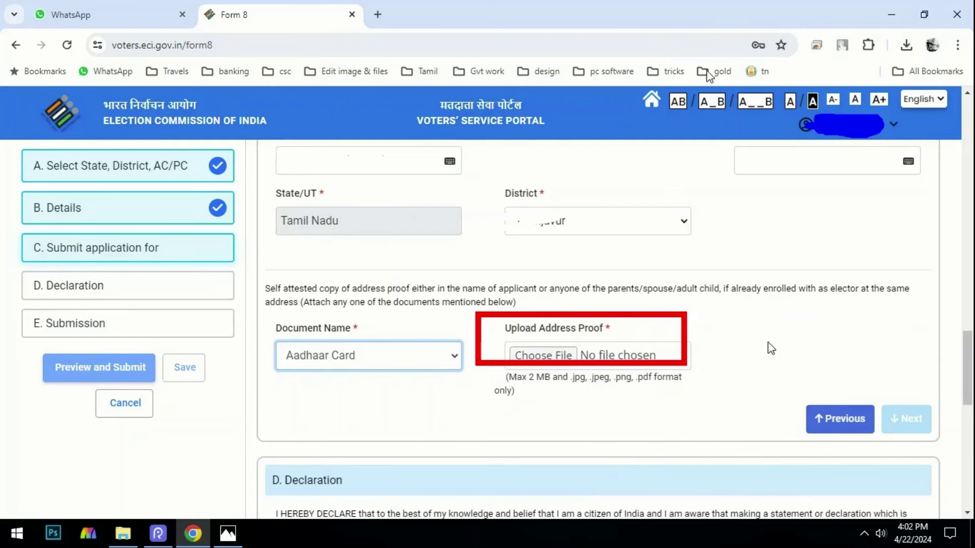
{"action": "key", "text": "Escape"}
{"action": "mouse_move", "coordinate": [479, 358]}
{"action": "left_mouse_down"}
{"action": "mouse_move", "coordinate": [490, 373]}
{"action": "mouse_move", "coordinate": [582, 413]}
{"action": "mouse_move", "coordinate": [747, 413]}
{"action": "left_mouse_up"}
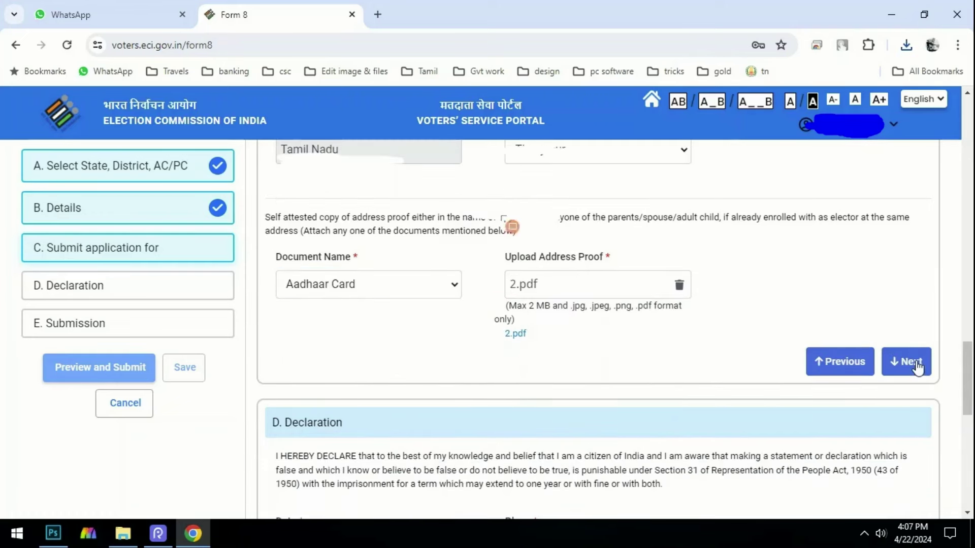
Proceed from the address proof section to the declaration, fill in the place, and continue to the submission section
{"action": "mouse_move", "coordinate": [874, 324]}
{"action": "left_mouse_down"}
{"action": "mouse_move", "coordinate": [931, 419]}
{"action": "mouse_move", "coordinate": [958, 417]}
{"action": "left_mouse_up"}
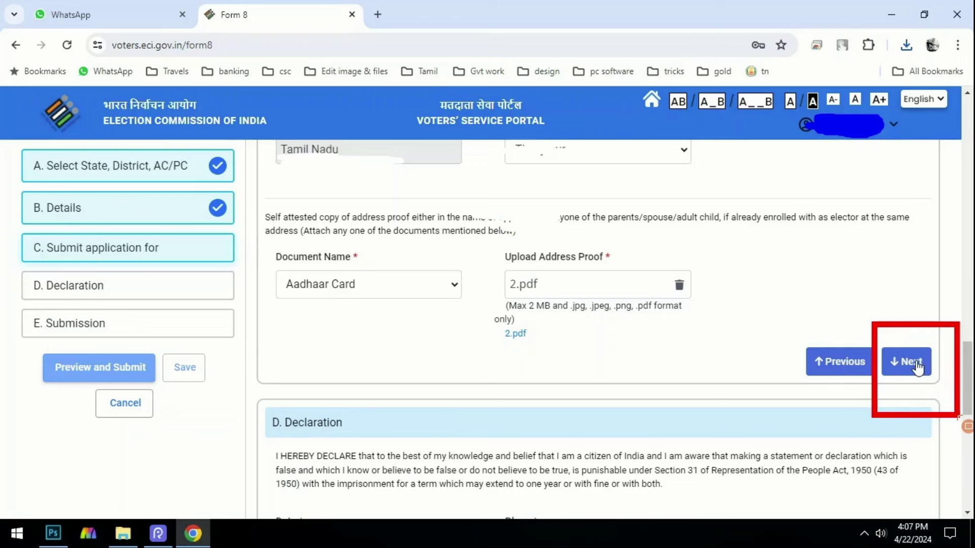
{"action": "left_click", "coordinate": [906, 361]}
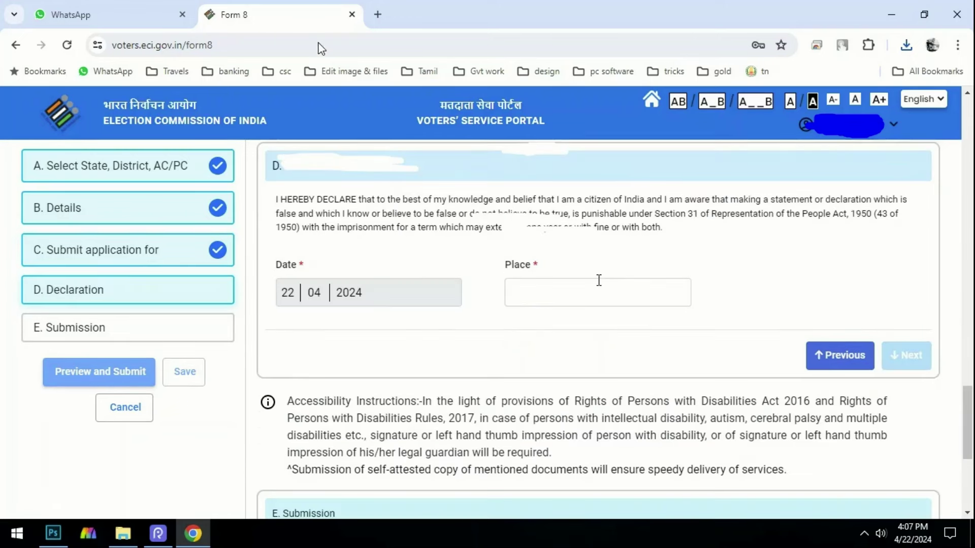
{"action": "mouse_move", "coordinate": [255, 254]}
{"action": "left_mouse_down"}
{"action": "mouse_move", "coordinate": [286, 293]}
{"action": "mouse_move", "coordinate": [424, 340]}
{"action": "left_mouse_up"}
{"action": "mouse_move", "coordinate": [493, 243]}
{"action": "left_mouse_down"}
{"action": "mouse_move", "coordinate": [528, 288]}
{"action": "mouse_move", "coordinate": [680, 348]}
{"action": "mouse_move", "coordinate": [735, 349]}
{"action": "left_mouse_up"}
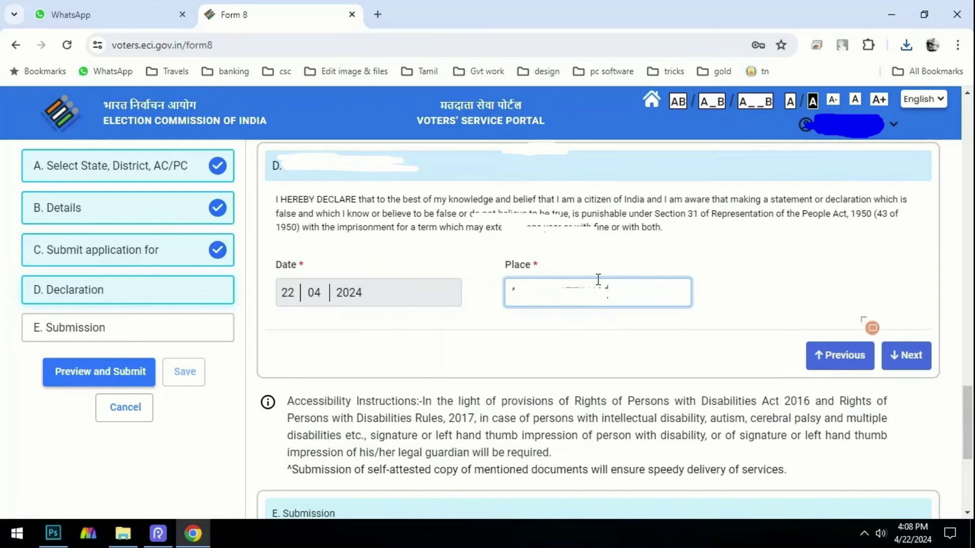
{"action": "left_click_drag", "start_coordinate": [858, 314], "coordinate": [957, 396]}
{"action": "left_click_drag", "start_coordinate": [18, 264], "coordinate": [212, 307]}
{"action": "mouse_move", "coordinate": [5, 308]}
{"action": "left_mouse_down"}
{"action": "mouse_move", "coordinate": [12, 349]}
{"action": "mouse_move", "coordinate": [17, 325]}
{"action": "mouse_move", "coordinate": [202, 347]}
{"action": "left_mouse_up"}
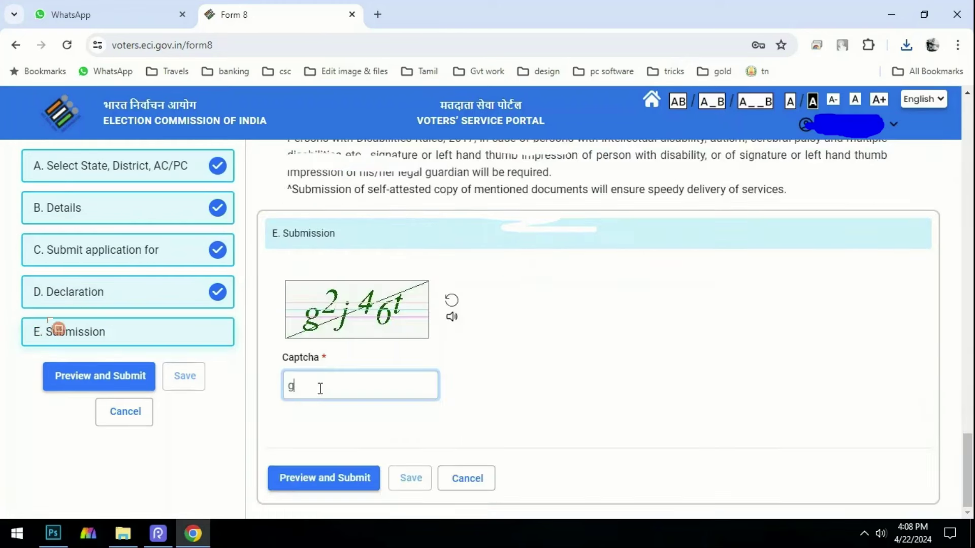
Enter the captcha shown in the submission section and open the preview of the completed Form 8
{"action": "mouse_move", "coordinate": [15, 308]}
{"action": "left_mouse_down"}
{"action": "mouse_move", "coordinate": [35, 343]}
{"action": "mouse_move", "coordinate": [177, 352]}
{"action": "left_mouse_up"}
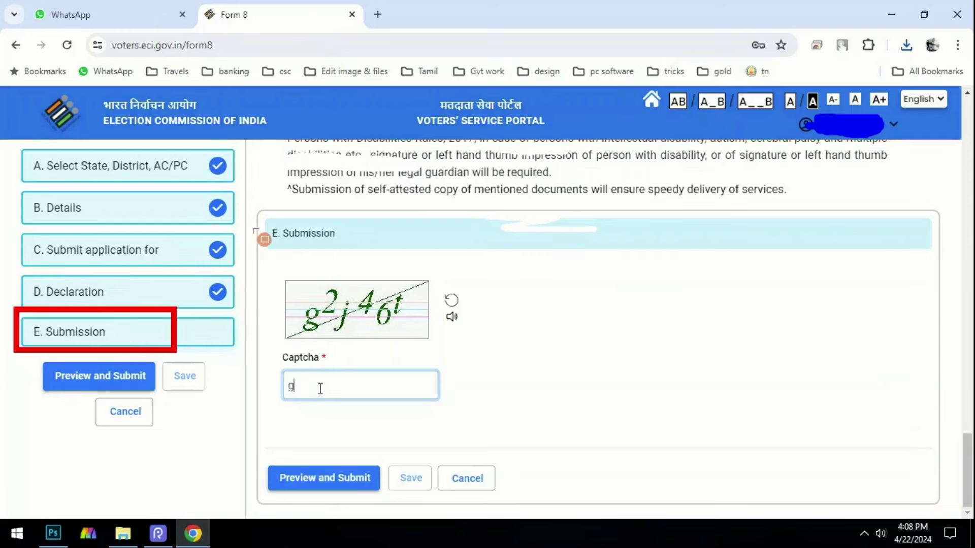
{"action": "left_click_drag", "start_coordinate": [251, 231], "coordinate": [370, 230]}
{"action": "mouse_move", "coordinate": [259, 266]}
{"action": "left_mouse_down"}
{"action": "mouse_move", "coordinate": [334, 338]}
{"action": "mouse_move", "coordinate": [451, 348]}
{"action": "left_mouse_up"}
{"action": "mouse_move", "coordinate": [270, 359]}
{"action": "left_mouse_down"}
{"action": "mouse_move", "coordinate": [418, 414]}
{"action": "mouse_move", "coordinate": [459, 416]}
{"action": "left_mouse_up"}
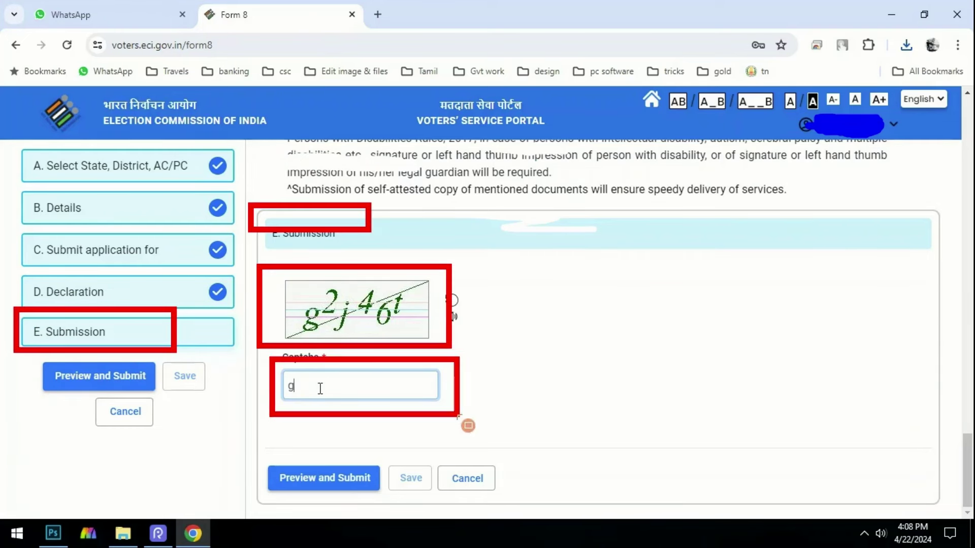
{"action": "left_click_drag", "start_coordinate": [249, 443], "coordinate": [389, 522]}
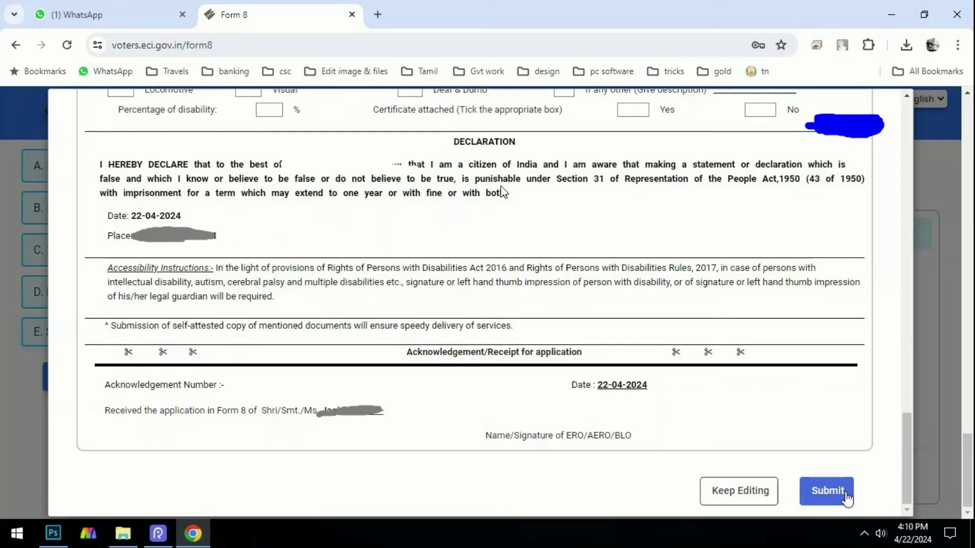
Submit the previewed Form 8 application and confirm the submission
{"action": "mouse_move", "coordinate": [680, 463]}
{"action": "left_mouse_down"}
{"action": "mouse_move", "coordinate": [751, 528]}
{"action": "mouse_move", "coordinate": [804, 523]}
{"action": "left_mouse_up"}
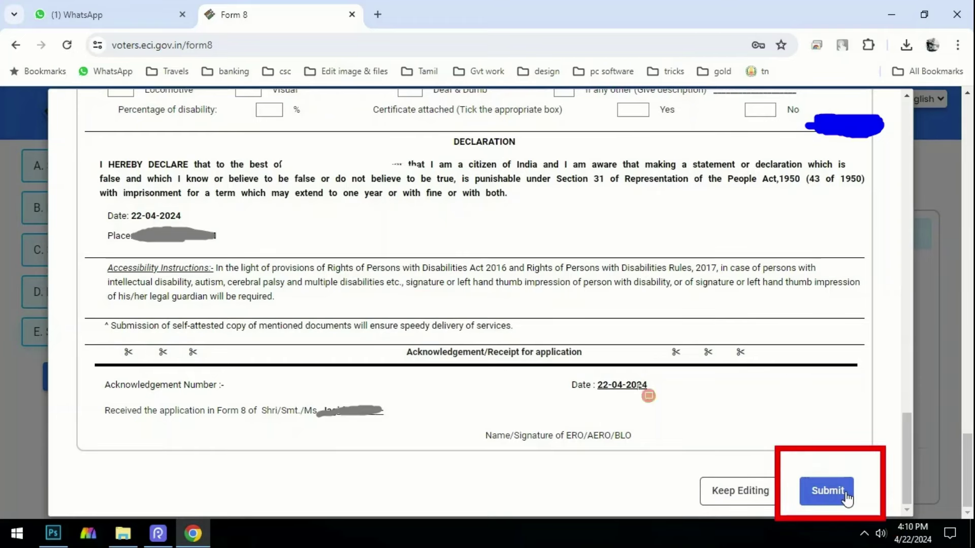
{"action": "left_click", "coordinate": [844, 492]}
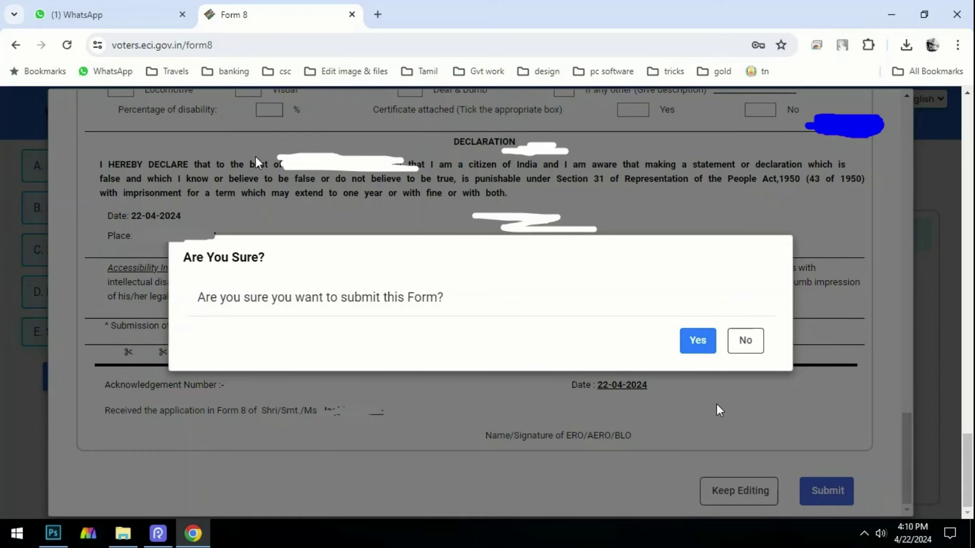
{"action": "left_click", "coordinate": [696, 342]}
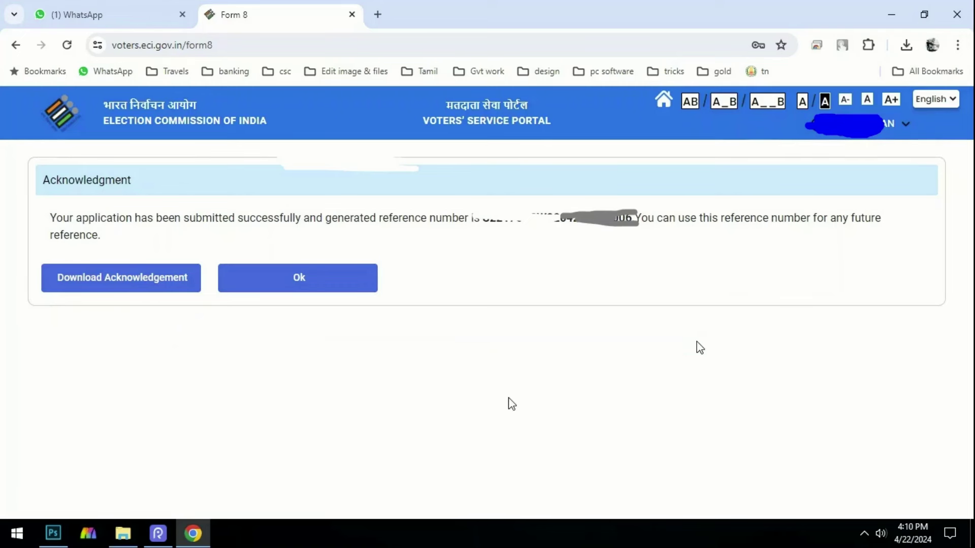
Examine the acknowledgement's reference number and download option, and find the YouTube channel's voter ID application status check video
{"action": "left_click_drag", "start_coordinate": [457, 191], "coordinate": [653, 242]}
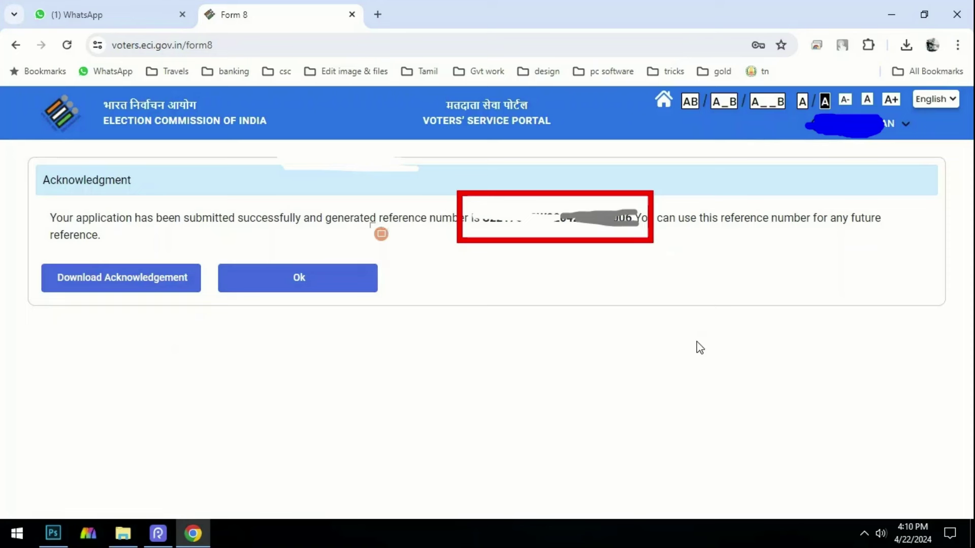
{"action": "mouse_move", "coordinate": [11, 242]}
{"action": "left_mouse_down"}
{"action": "mouse_move", "coordinate": [65, 318]}
{"action": "mouse_move", "coordinate": [223, 319]}
{"action": "mouse_move", "coordinate": [213, 311]}
{"action": "left_mouse_up"}
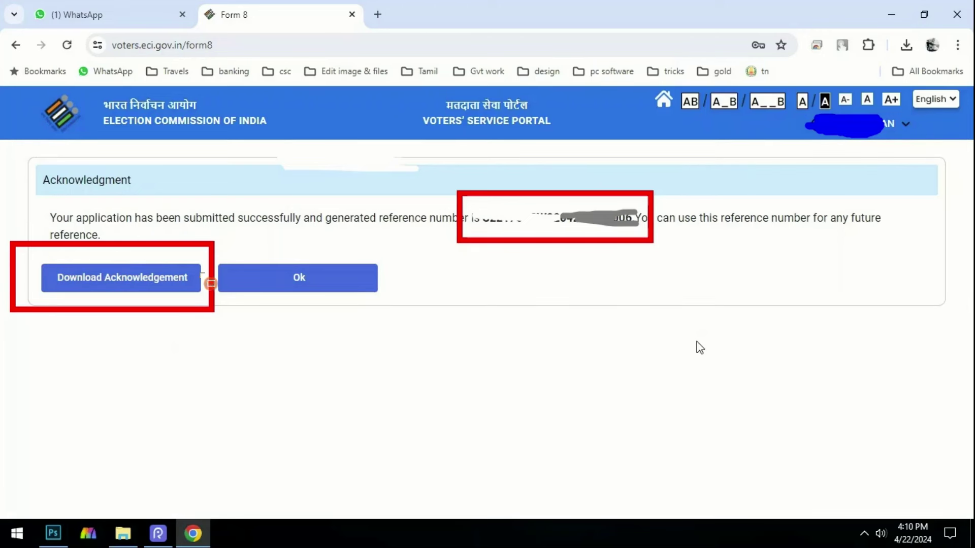
{"action": "mouse_move", "coordinate": [531, 176]}
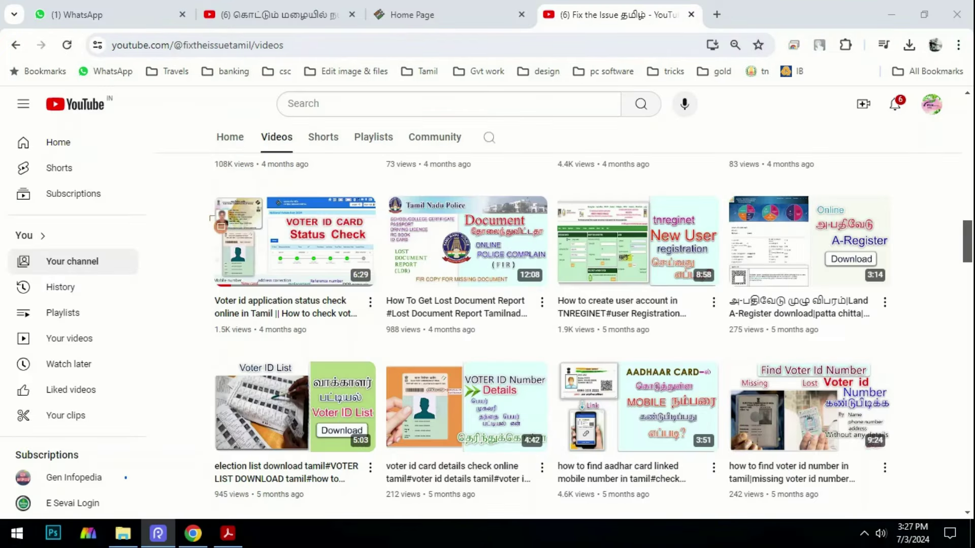
{"action": "mouse_move", "coordinate": [194, 183]}
{"action": "left_mouse_down"}
{"action": "mouse_move", "coordinate": [316, 292]}
{"action": "mouse_move", "coordinate": [401, 331]}
{"action": "mouse_move", "coordinate": [396, 352]}
{"action": "left_mouse_up"}
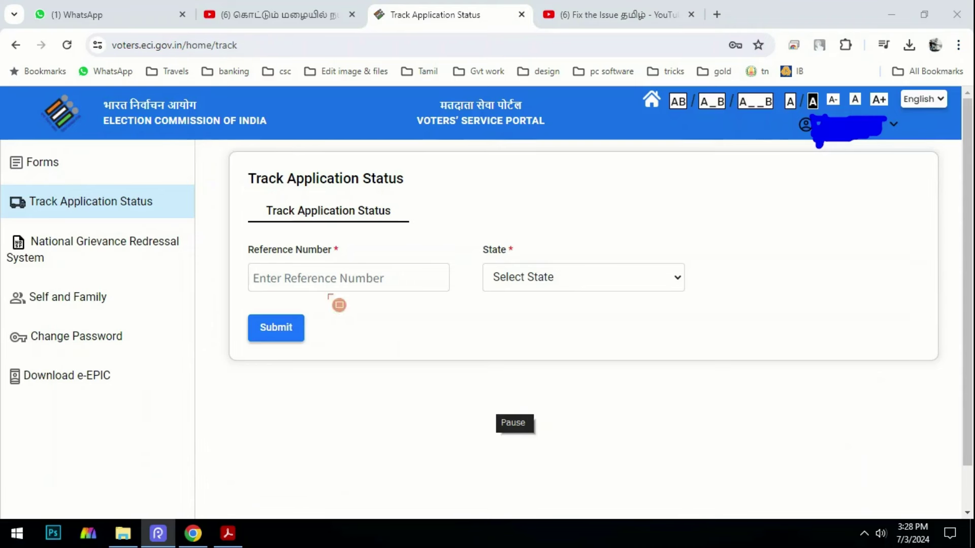
Look up the application on the Track Application Status page with its reference number and Tamil Nadu as the state
{"action": "mouse_move", "coordinate": [230, 210]}
{"action": "left_mouse_down"}
{"action": "mouse_move", "coordinate": [243, 226]}
{"action": "mouse_move", "coordinate": [648, 372]}
{"action": "mouse_move", "coordinate": [833, 391]}
{"action": "mouse_move", "coordinate": [812, 491]}
{"action": "mouse_move", "coordinate": [582, 507]}
{"action": "mouse_move", "coordinate": [716, 328]}
{"action": "left_mouse_up"}
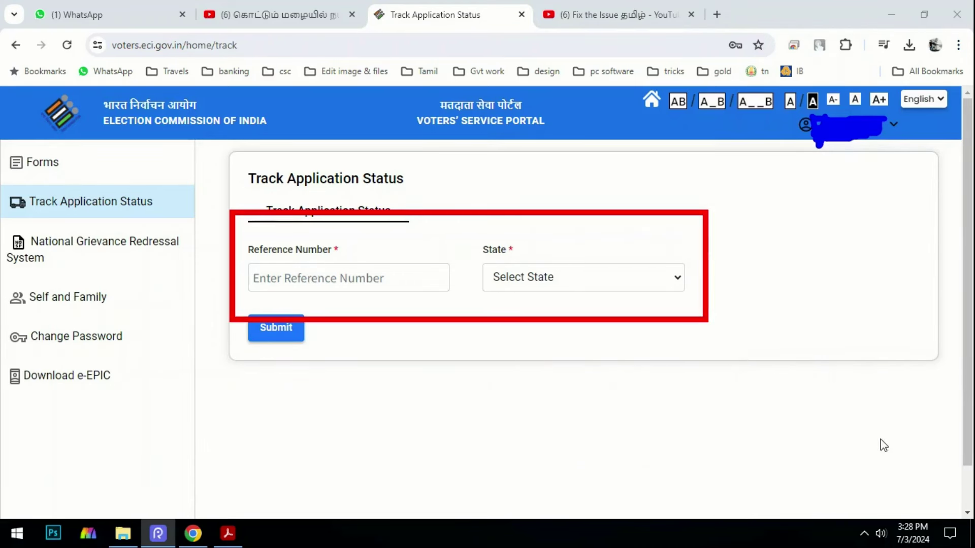
{"action": "mouse_move", "coordinate": [229, 229]}
{"action": "left_mouse_down"}
{"action": "mouse_move", "coordinate": [317, 300]}
{"action": "mouse_move", "coordinate": [459, 314]}
{"action": "left_mouse_up"}
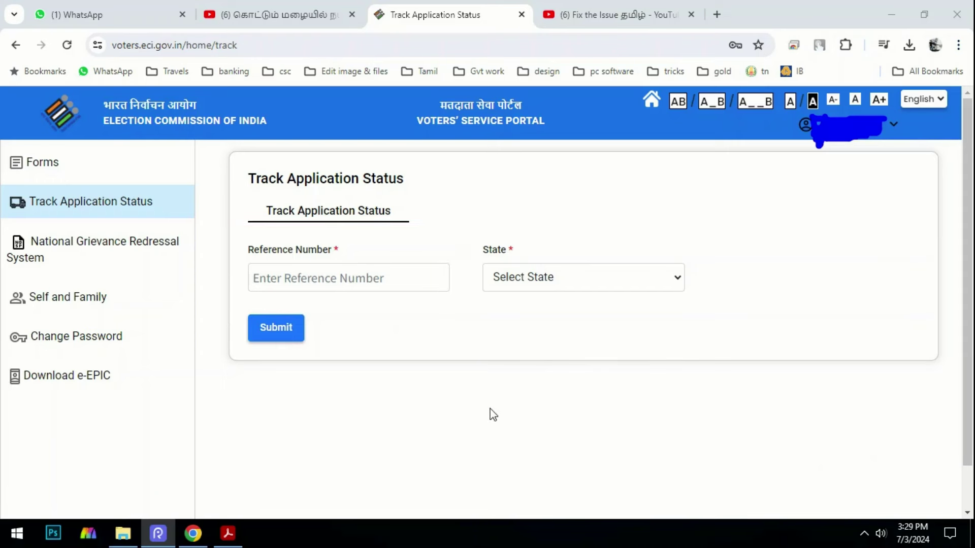
{"action": "left_click", "coordinate": [533, 285]}
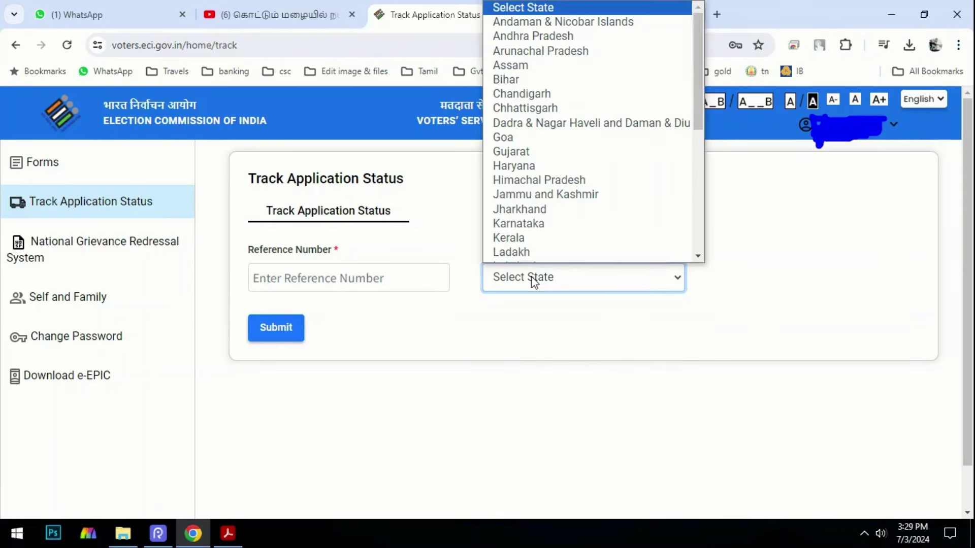
{"action": "scroll", "coordinate": [533, 180], "scroll_direction": "down", "scroll_amount": 5}
{"action": "left_click", "coordinate": [541, 184]}
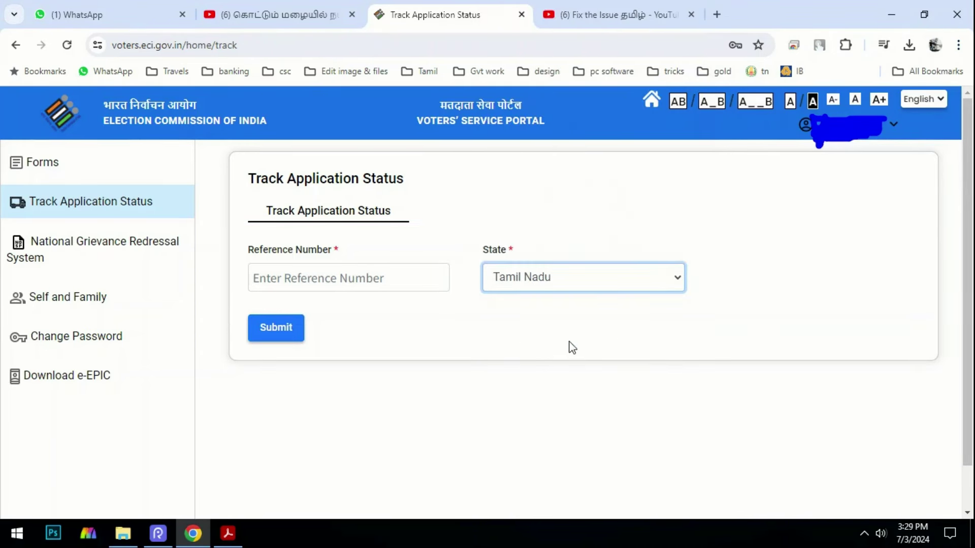
{"action": "left_click_drag", "start_coordinate": [239, 303], "coordinate": [333, 358]}
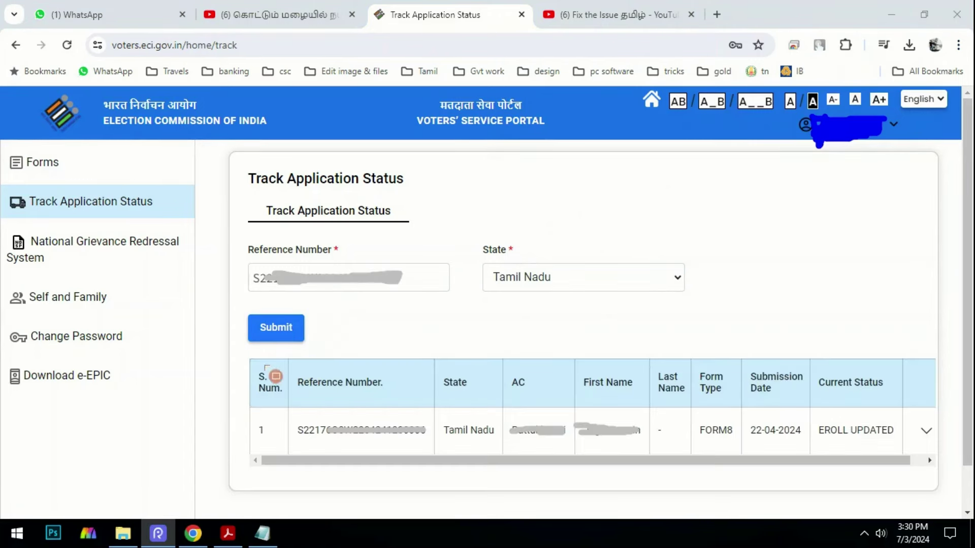
Examine the tracking result row, checking its reference number, assembly constituency and first name
{"action": "mouse_move", "coordinate": [232, 351]}
{"action": "left_mouse_down"}
{"action": "mouse_move", "coordinate": [326, 458]}
{"action": "mouse_move", "coordinate": [841, 507]}
{"action": "mouse_move", "coordinate": [949, 504]}
{"action": "left_mouse_up"}
{"action": "mouse_move", "coordinate": [287, 419]}
{"action": "left_mouse_down"}
{"action": "mouse_move", "coordinate": [412, 473]}
{"action": "mouse_move", "coordinate": [438, 471]}
{"action": "mouse_move", "coordinate": [431, 465]}
{"action": "left_mouse_up"}
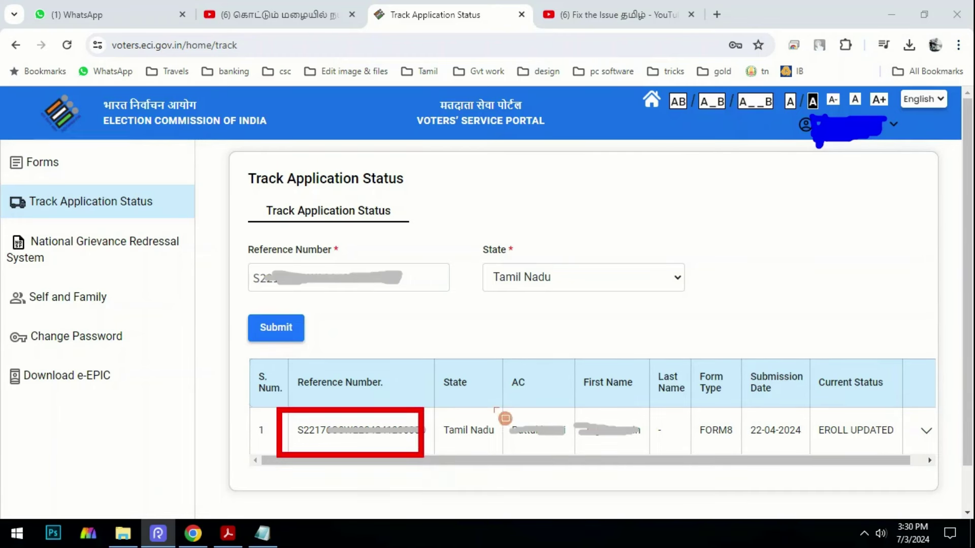
{"action": "left_click_drag", "start_coordinate": [502, 414], "coordinate": [578, 462]}
{"action": "mouse_move", "coordinate": [574, 407]}
{"action": "left_mouse_down"}
{"action": "mouse_move", "coordinate": [603, 452]}
{"action": "mouse_move", "coordinate": [632, 452]}
{"action": "left_mouse_up"}
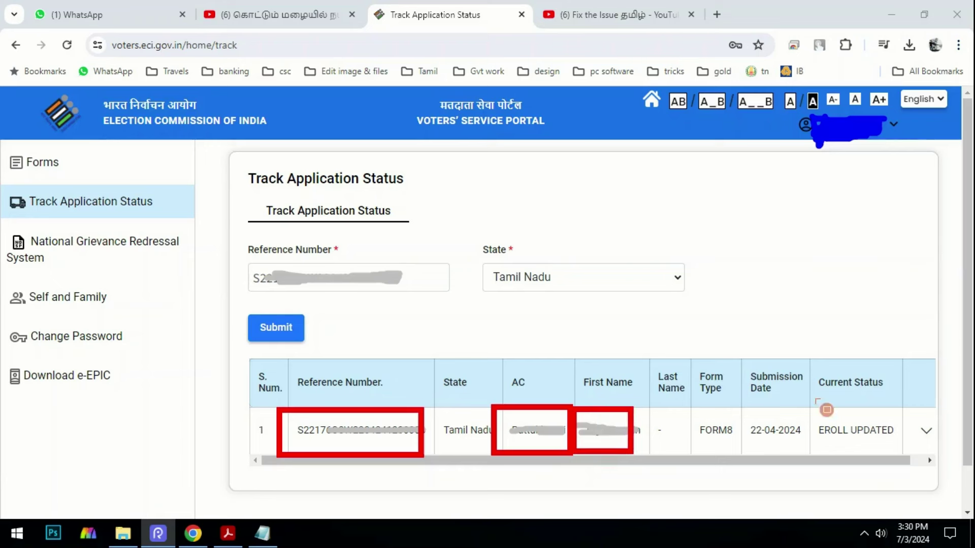
{"action": "key", "text": "ctrl+z"}
{"action": "key", "text": "ctrl+z"}
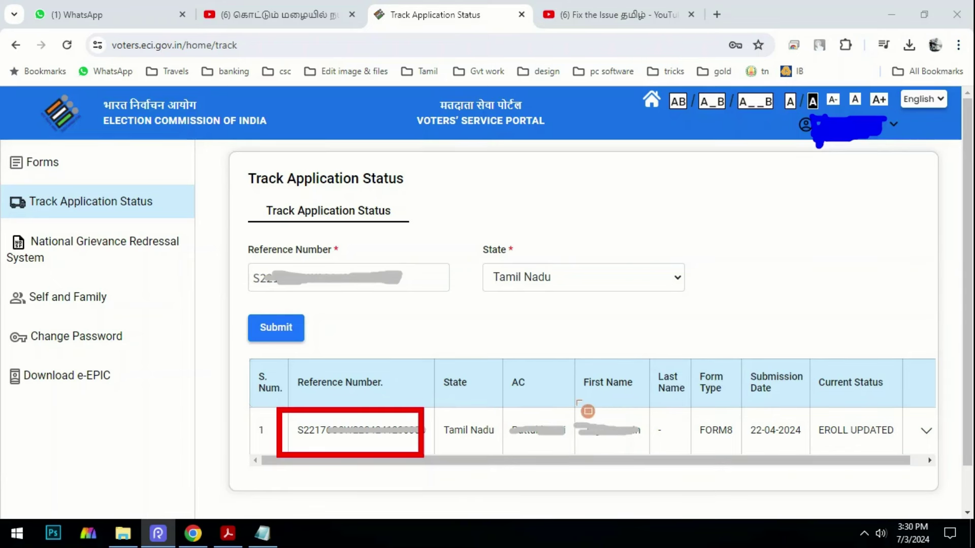
{"action": "left_click_drag", "start_coordinate": [575, 399], "coordinate": [644, 455]}
{"action": "key", "text": "ctrl+z"}
{"action": "key", "text": "ctrl+z"}
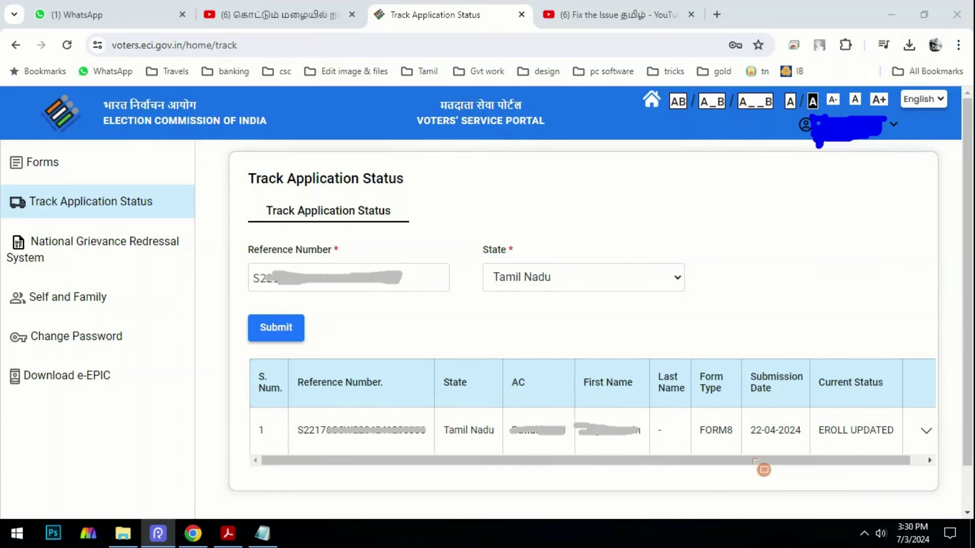
Check the submission date and current status of the tracked application, and expand its progress details
{"action": "left_click_drag", "start_coordinate": [729, 392], "coordinate": [811, 460]}
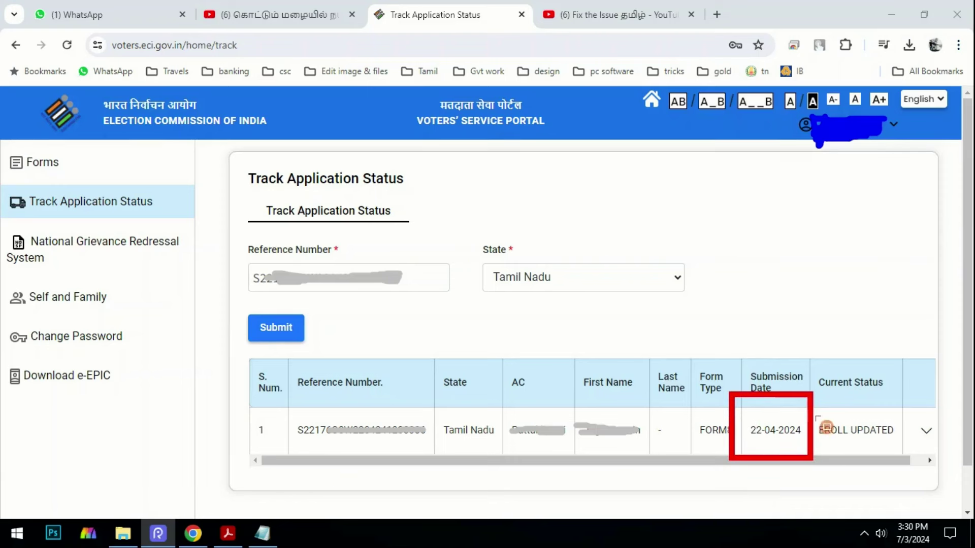
{"action": "left_click_drag", "start_coordinate": [814, 413], "coordinate": [908, 454]}
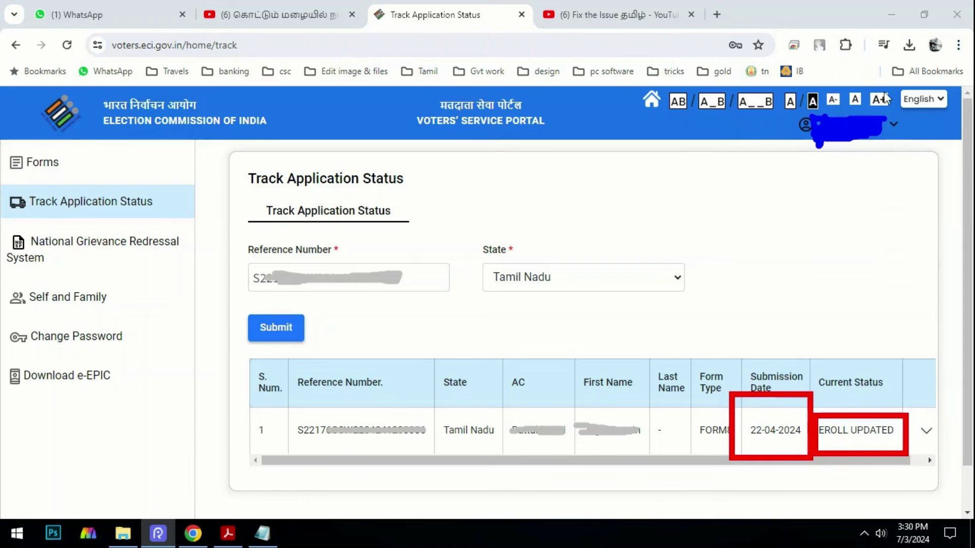
{"action": "key", "text": "ctrl+z"}
{"action": "key", "text": "ctrl+z"}
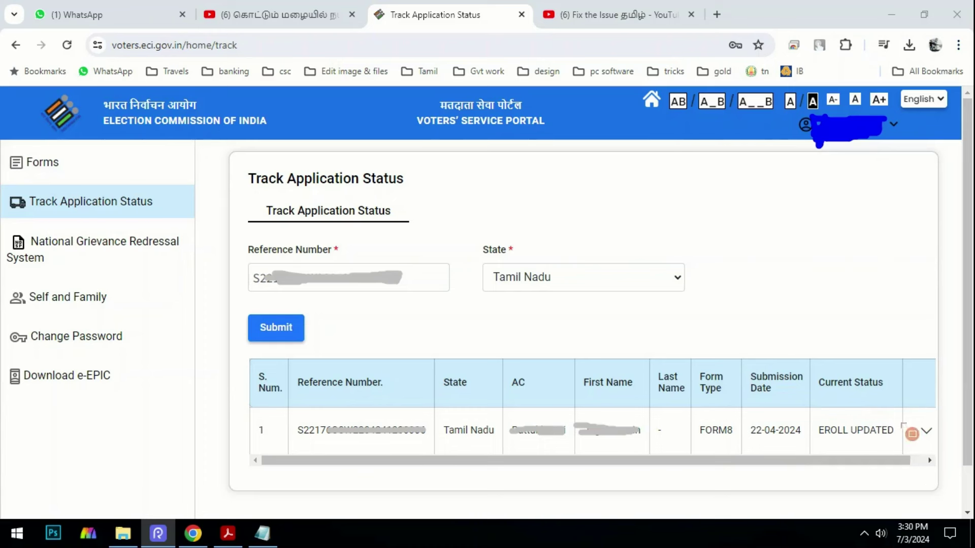
{"action": "left_click_drag", "start_coordinate": [905, 397], "coordinate": [940, 461]}
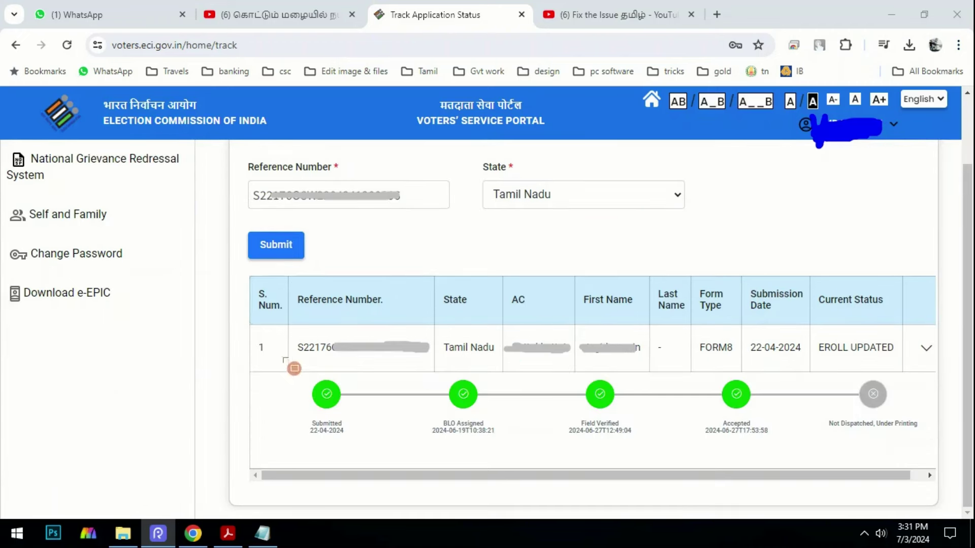
Examine the application's progress timeline, checking the Submitted, BLO Assigned, Field Verified and Accepted stages with their dates
{"action": "mouse_move", "coordinate": [280, 357]}
{"action": "left_mouse_down"}
{"action": "mouse_move", "coordinate": [569, 463]}
{"action": "mouse_move", "coordinate": [894, 477]}
{"action": "left_mouse_up"}
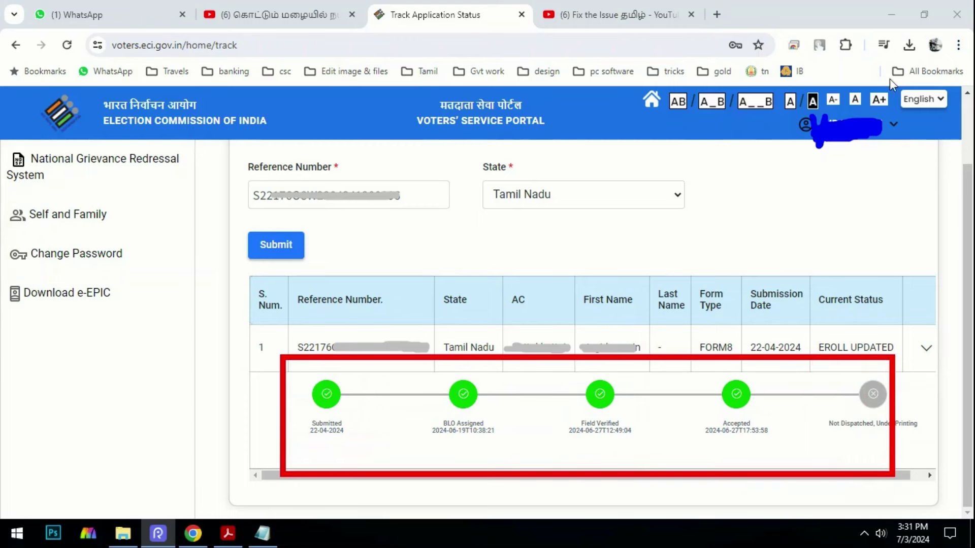
{"action": "mouse_move", "coordinate": [742, 329]}
{"action": "left_mouse_down"}
{"action": "mouse_move", "coordinate": [752, 348]}
{"action": "mouse_move", "coordinate": [814, 367]}
{"action": "left_mouse_up"}
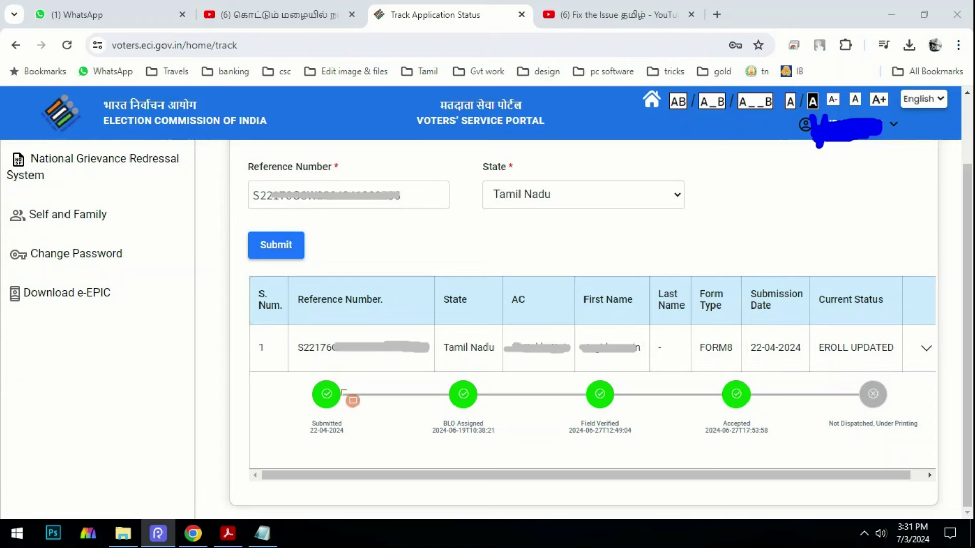
{"action": "left_click_drag", "start_coordinate": [281, 362], "coordinate": [357, 465]}
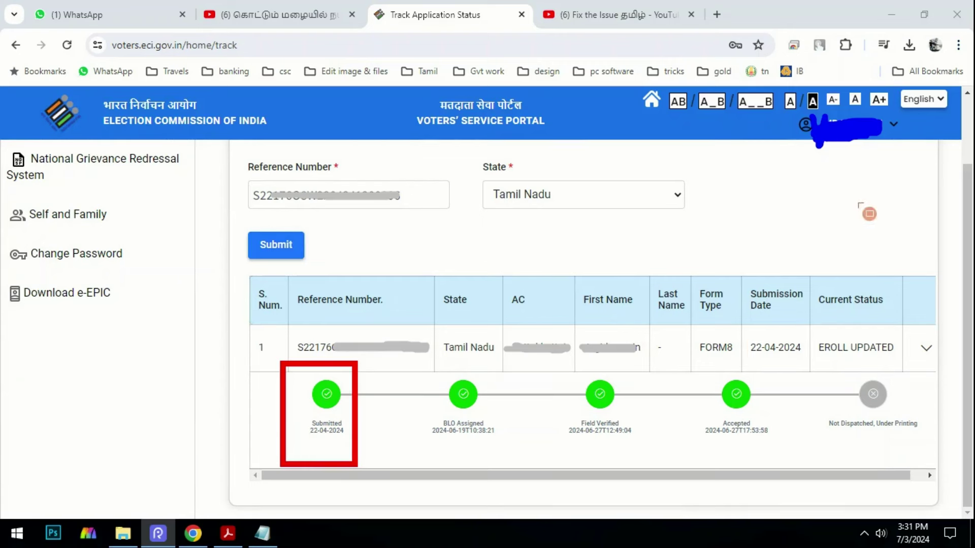
{"action": "mouse_move", "coordinate": [404, 364]}
{"action": "left_mouse_down"}
{"action": "mouse_move", "coordinate": [464, 440]}
{"action": "mouse_move", "coordinate": [520, 464]}
{"action": "left_mouse_up"}
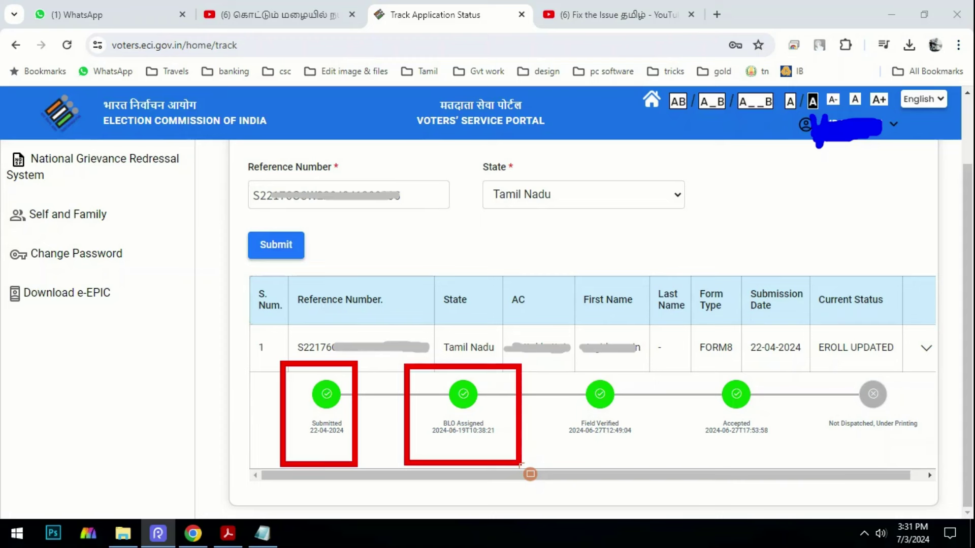
{"action": "left_click_drag", "start_coordinate": [520, 464], "coordinate": [501, 470]}
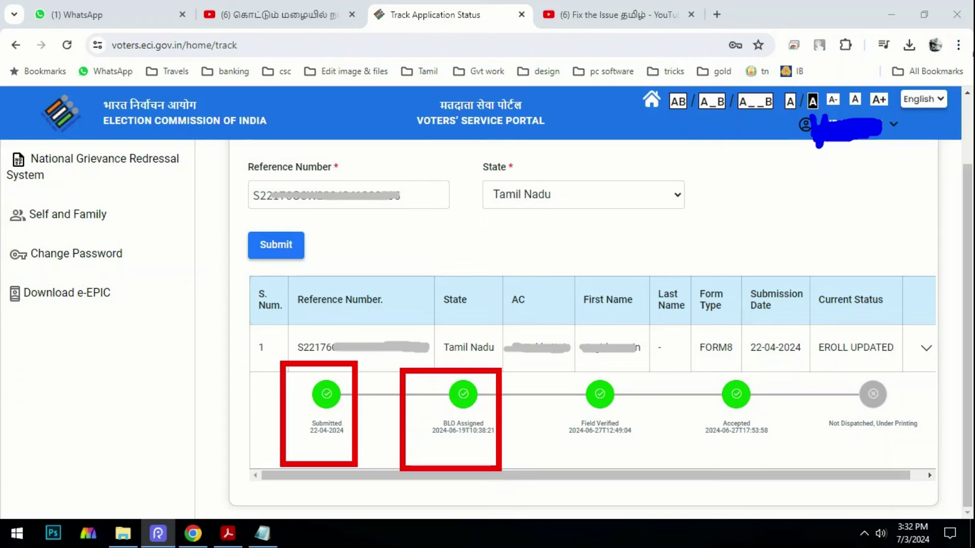
{"action": "left_click", "coordinate": [880, 66]}
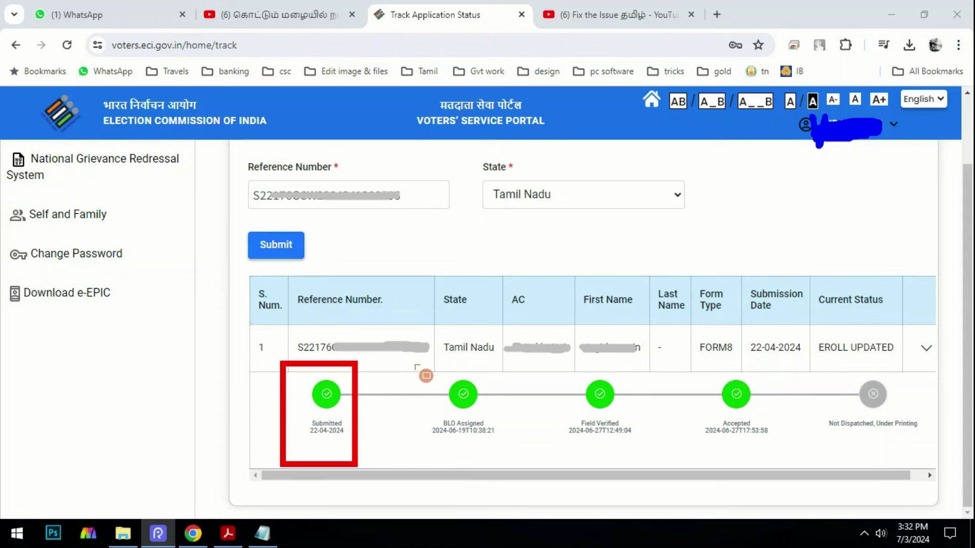
{"action": "left_click_drag", "start_coordinate": [413, 366], "coordinate": [519, 471]}
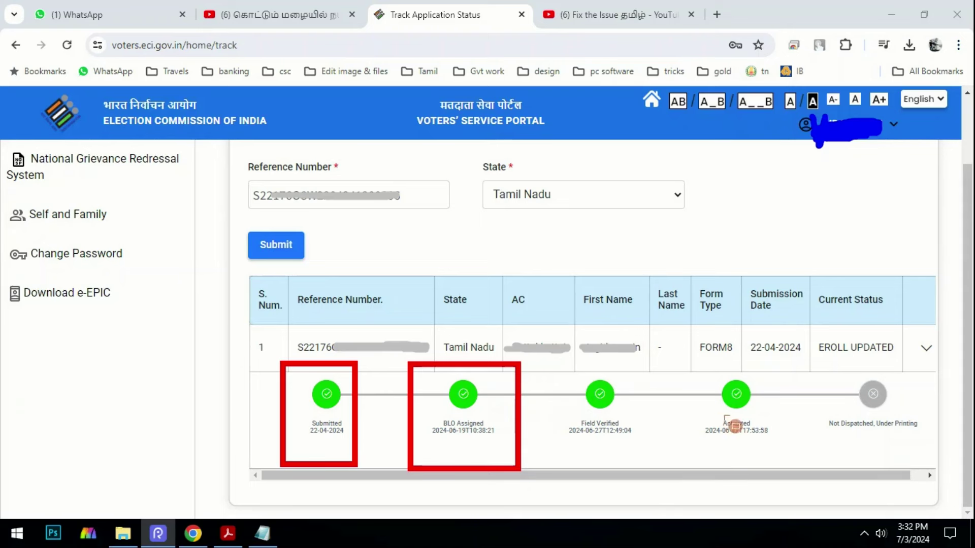
{"action": "mouse_move", "coordinate": [547, 369]}
{"action": "left_mouse_down"}
{"action": "mouse_move", "coordinate": [659, 461]}
{"action": "mouse_move", "coordinate": [659, 473]}
{"action": "left_mouse_up"}
{"action": "left_click_drag", "start_coordinate": [681, 372], "coordinate": [779, 474]}
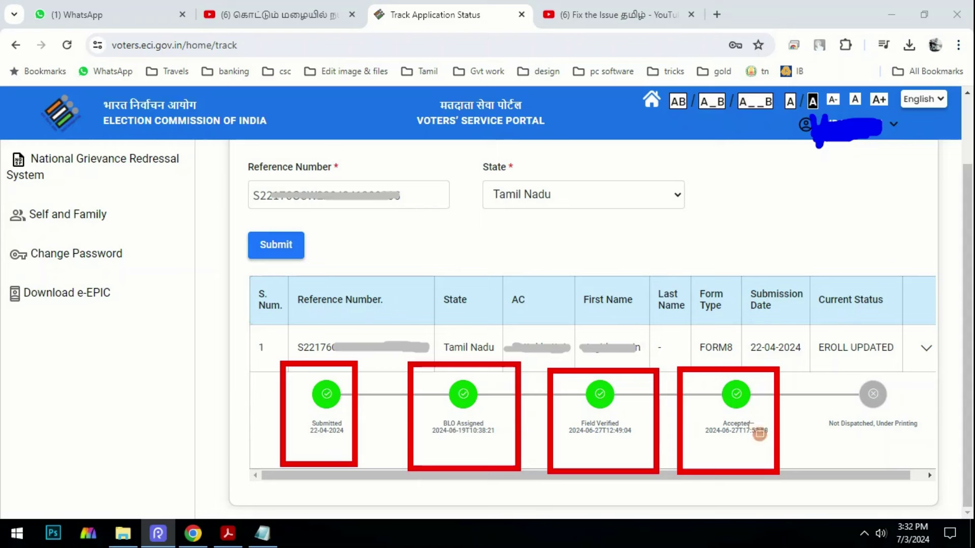
Examine the Accepted stage and the final card dispatch stage on the application's progress timeline
{"action": "mouse_move", "coordinate": [693, 370]}
{"action": "left_mouse_down"}
{"action": "mouse_move", "coordinate": [769, 430]}
{"action": "mouse_move", "coordinate": [786, 465]}
{"action": "left_mouse_up"}
{"action": "key", "text": "e"}
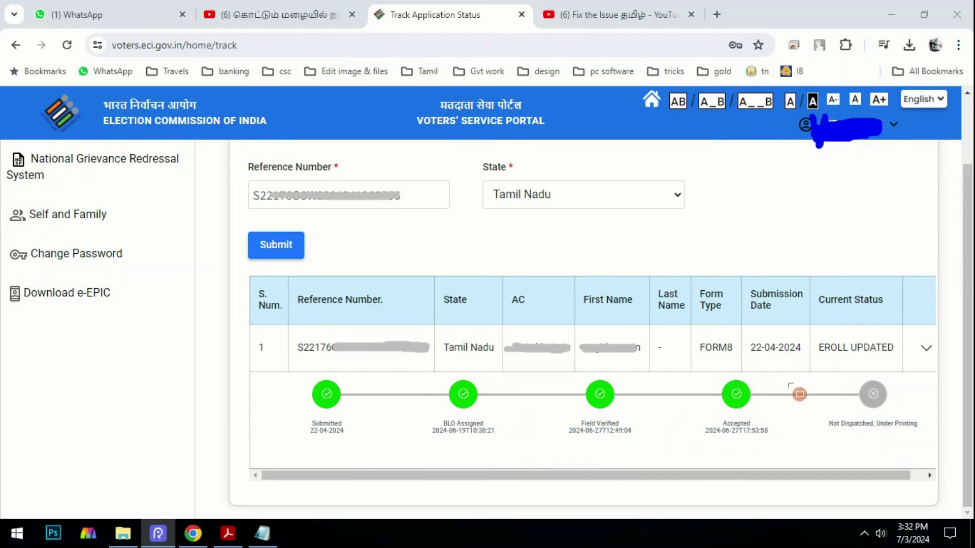
{"action": "mouse_move", "coordinate": [811, 349]}
{"action": "left_mouse_down"}
{"action": "mouse_move", "coordinate": [892, 465]}
{"action": "mouse_move", "coordinate": [938, 486]}
{"action": "left_mouse_up"}
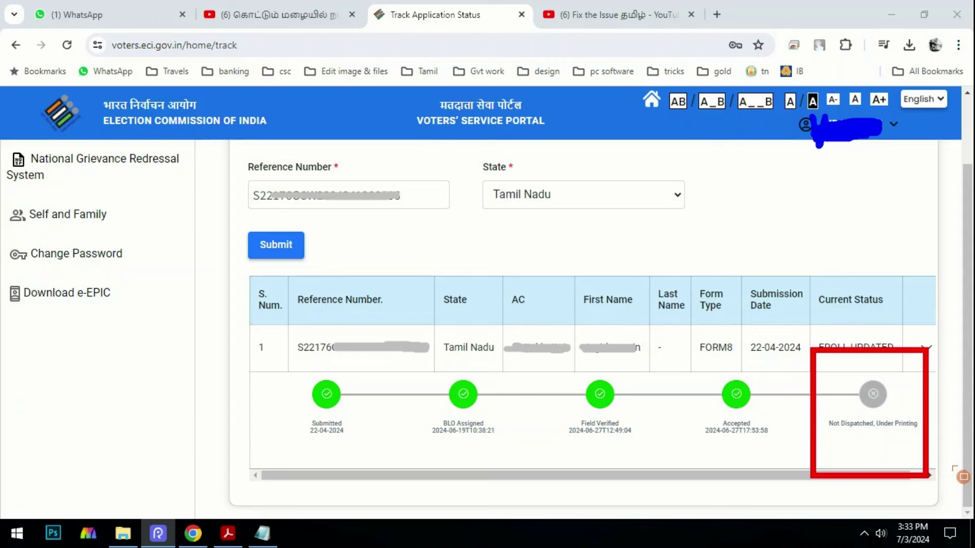
{"action": "left_click", "coordinate": [883, 60]}
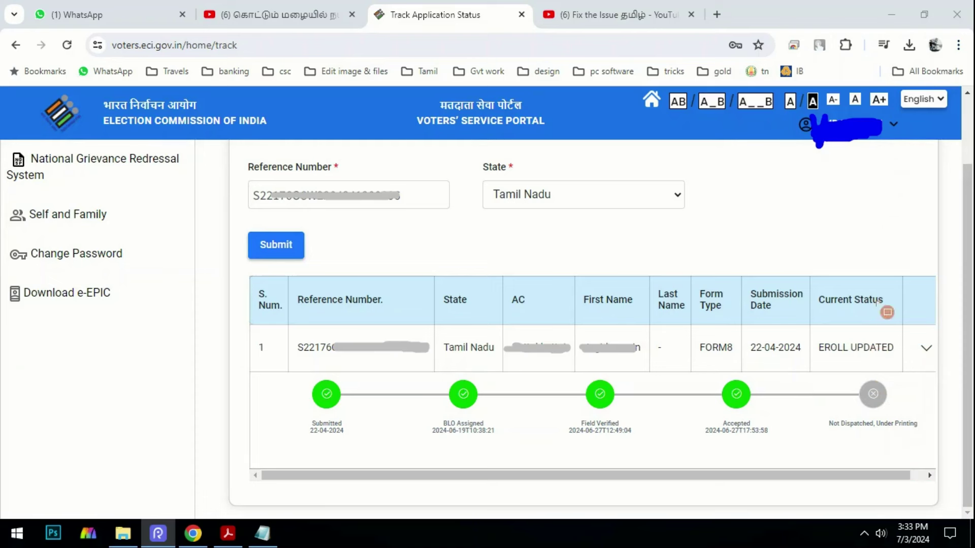
{"action": "mouse_move", "coordinate": [809, 361]}
{"action": "left_mouse_down"}
{"action": "mouse_move", "coordinate": [835, 398]}
{"action": "mouse_move", "coordinate": [927, 469]}
{"action": "mouse_move", "coordinate": [927, 480]}
{"action": "left_mouse_up"}
{"action": "left_click", "coordinate": [883, 60]}
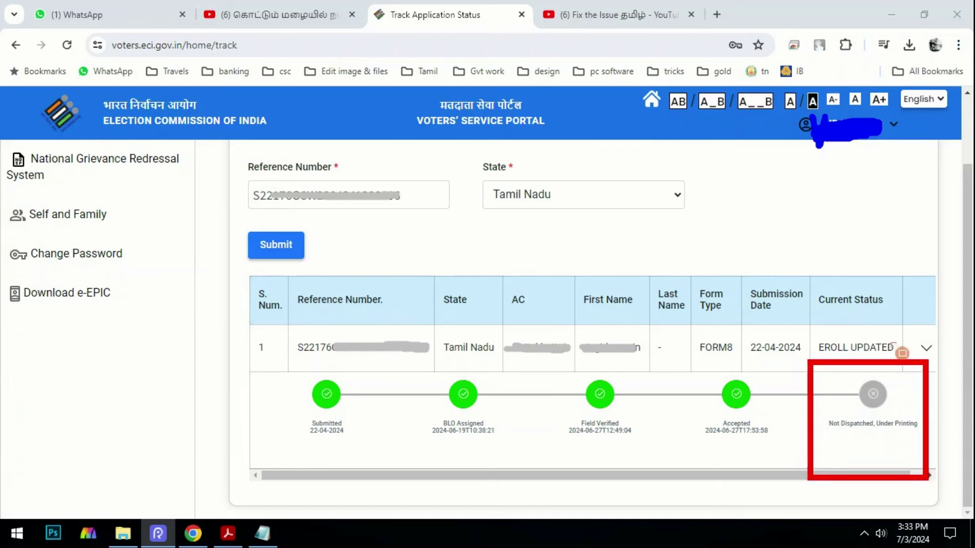
{"action": "left_click_drag", "start_coordinate": [811, 358], "coordinate": [927, 477]}
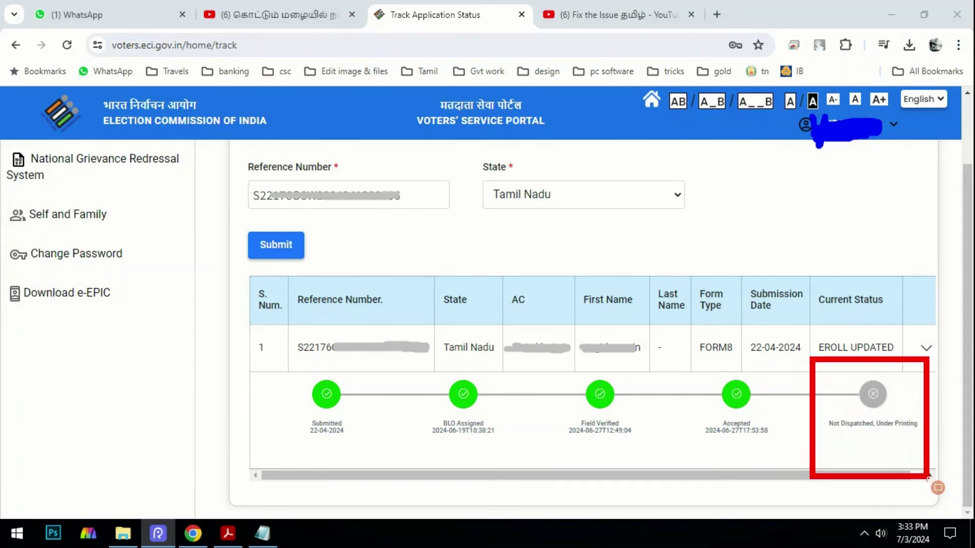
{"action": "left_click", "coordinate": [883, 66]}
{"action": "mouse_move", "coordinate": [820, 411]}
{"action": "left_mouse_down"}
{"action": "mouse_move", "coordinate": [852, 450]}
{"action": "mouse_move", "coordinate": [935, 466]}
{"action": "left_mouse_up"}
{"action": "left_click", "coordinate": [888, 59]}
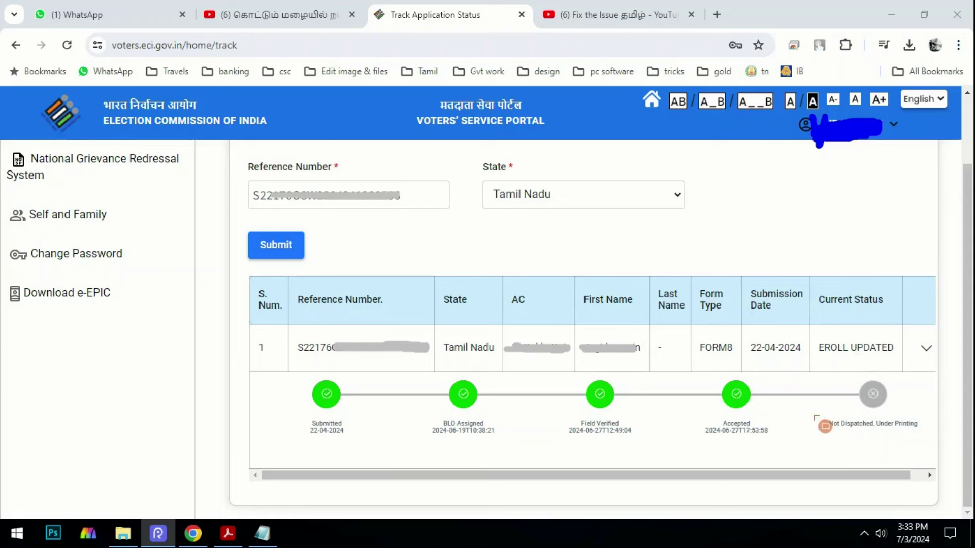
{"action": "mouse_move", "coordinate": [810, 400]}
{"action": "left_mouse_down"}
{"action": "mouse_move", "coordinate": [839, 453]}
{"action": "mouse_move", "coordinate": [940, 493]}
{"action": "mouse_move", "coordinate": [940, 465]}
{"action": "left_mouse_up"}
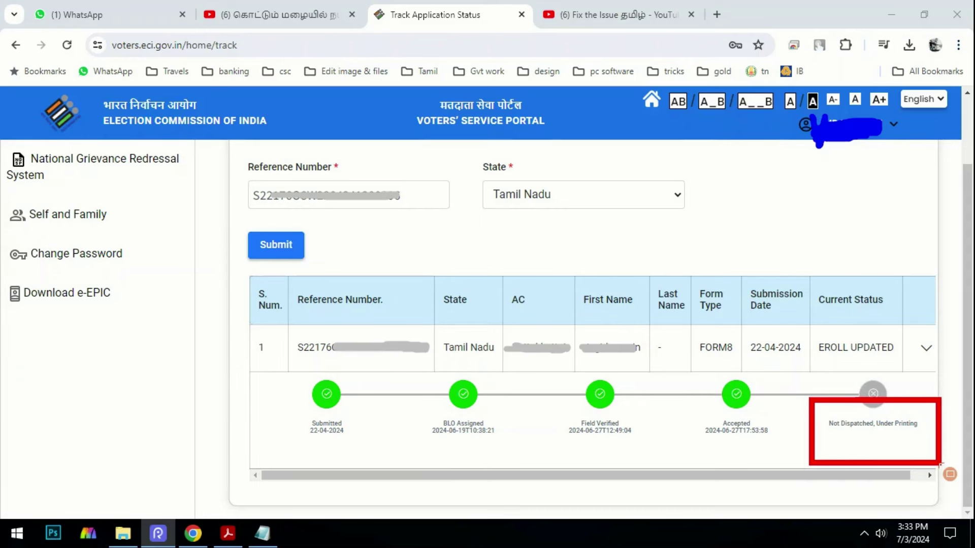
{"action": "key", "text": "ctrl+z"}
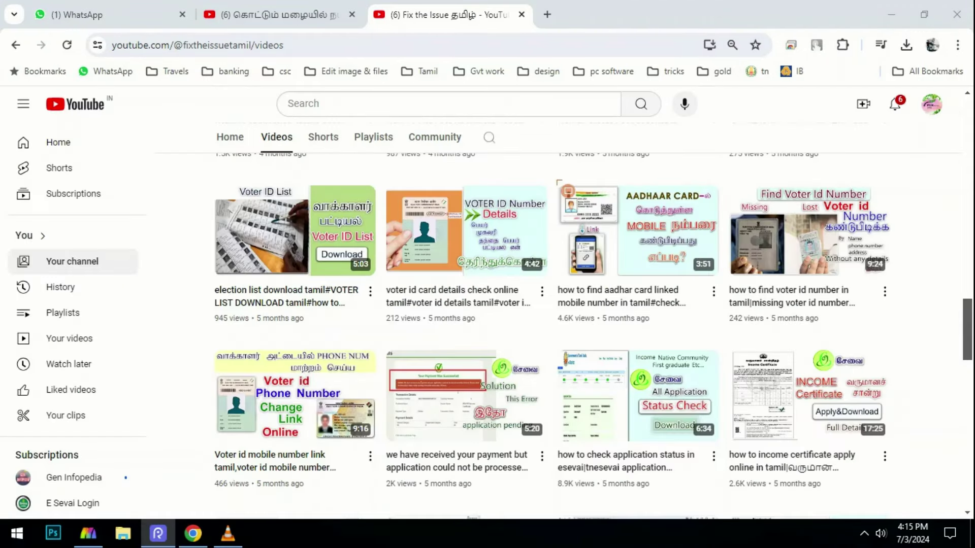
Look through the Fix the Issue தமிழ் YouTube channel's videos for the Aadhaar-linked mobile number and voter ID phone number change tutorials
{"action": "mouse_move", "coordinate": [547, 176]}
{"action": "left_mouse_down"}
{"action": "mouse_move", "coordinate": [622, 247]}
{"action": "mouse_move", "coordinate": [715, 277]}
{"action": "mouse_move", "coordinate": [731, 296]}
{"action": "left_mouse_up"}
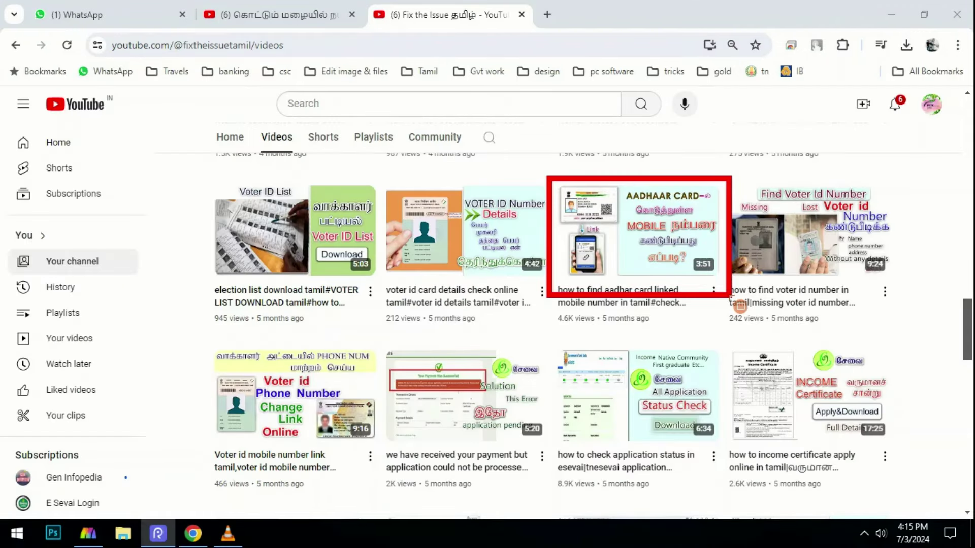
{"action": "scroll", "coordinate": [504, 446], "scroll_direction": "down", "scroll_amount": 1}
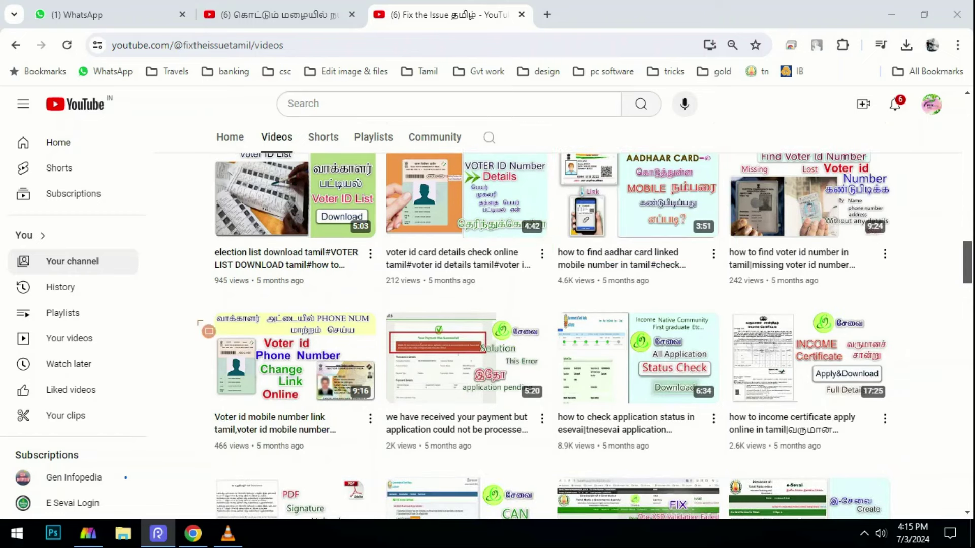
{"action": "mouse_move", "coordinate": [188, 294]}
{"action": "left_mouse_down"}
{"action": "mouse_move", "coordinate": [392, 445]}
{"action": "mouse_move", "coordinate": [395, 459]}
{"action": "left_mouse_up"}
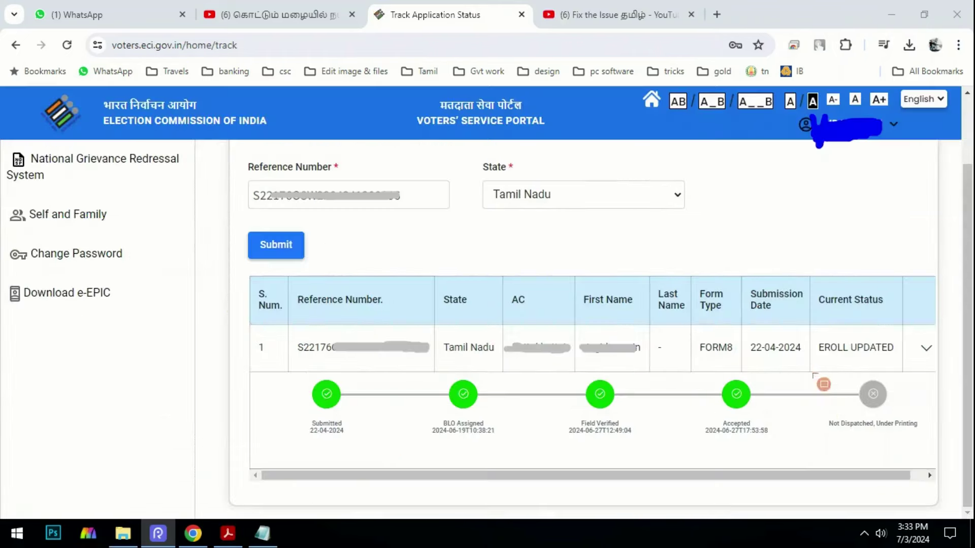
Check the card printing and dispatch stage again on the Track Application Status page
{"action": "left_click_drag", "start_coordinate": [811, 366], "coordinate": [930, 475]}
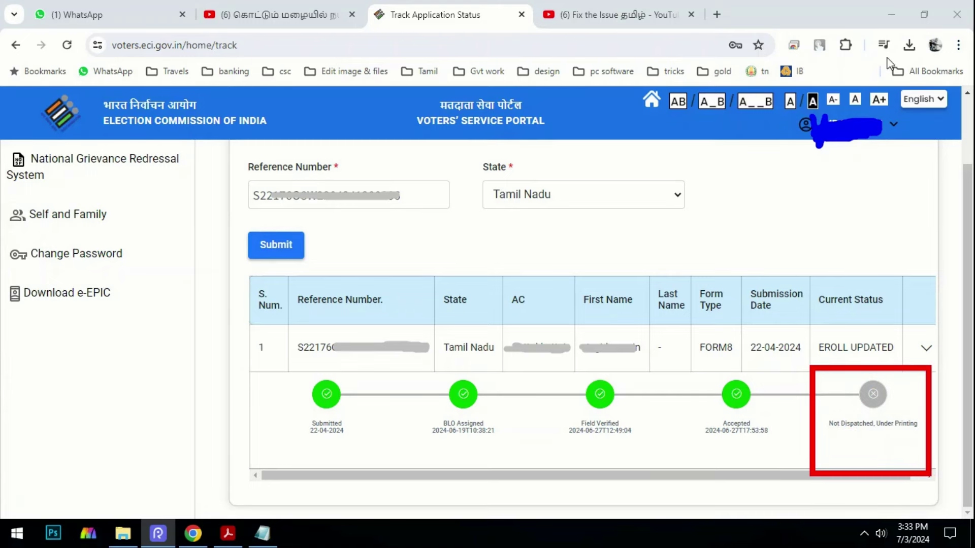
{"action": "key", "text": "ctrl+z"}
{"action": "mouse_move", "coordinate": [810, 362]}
{"action": "left_mouse_down"}
{"action": "mouse_move", "coordinate": [828, 405]}
{"action": "mouse_move", "coordinate": [914, 477]}
{"action": "left_mouse_up"}
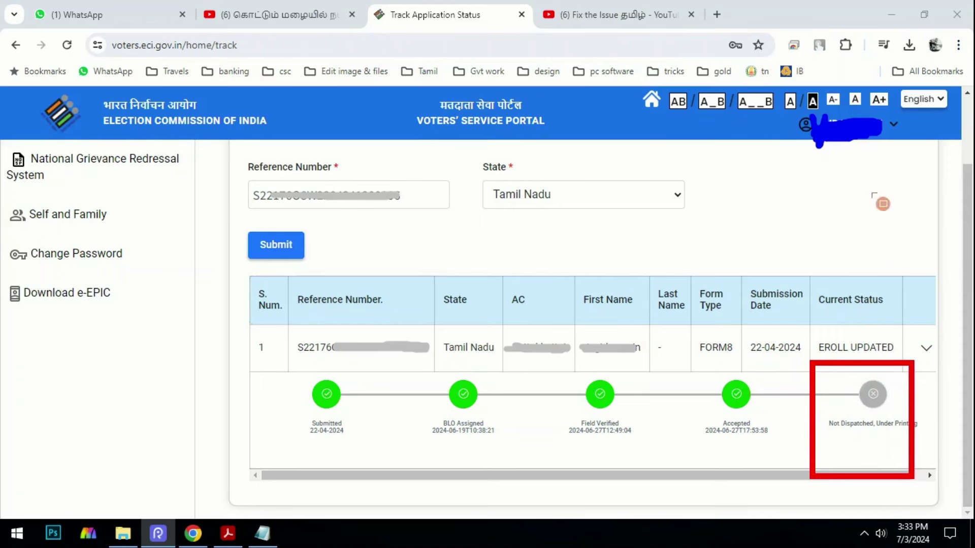
{"action": "key", "text": "ctrl+z"}
{"action": "left_click_drag", "start_coordinate": [800, 345], "coordinate": [925, 497]}
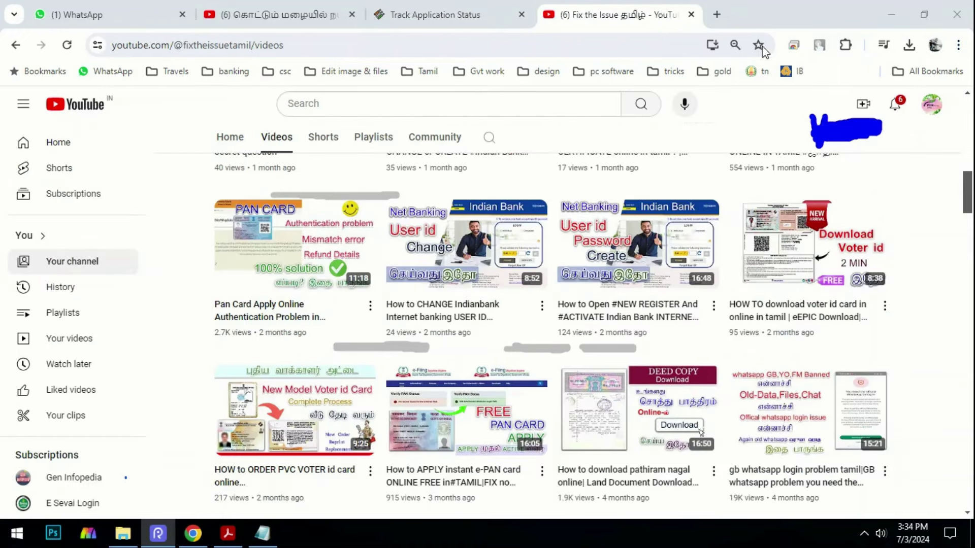
Review the YouTube channel's tutorials on voter ID download, PVC card ordering, voter details and e-Sevai application status
{"action": "mouse_move", "coordinate": [712, 183]}
{"action": "left_mouse_down"}
{"action": "mouse_move", "coordinate": [746, 239]}
{"action": "mouse_move", "coordinate": [903, 362]}
{"action": "left_mouse_up"}
{"action": "left_click_drag", "start_coordinate": [192, 343], "coordinate": [378, 517]}
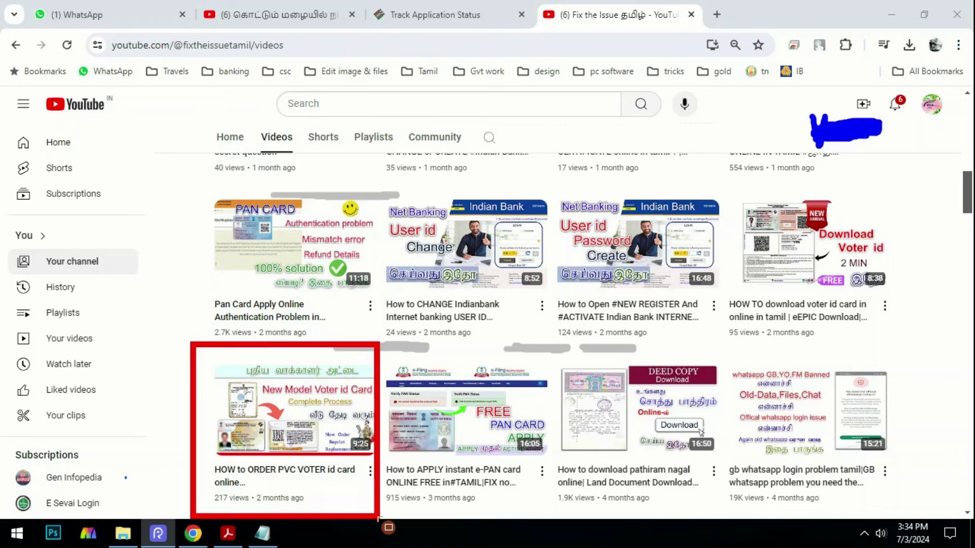
{"action": "left_click_drag", "start_coordinate": [379, 517], "coordinate": [382, 518]}
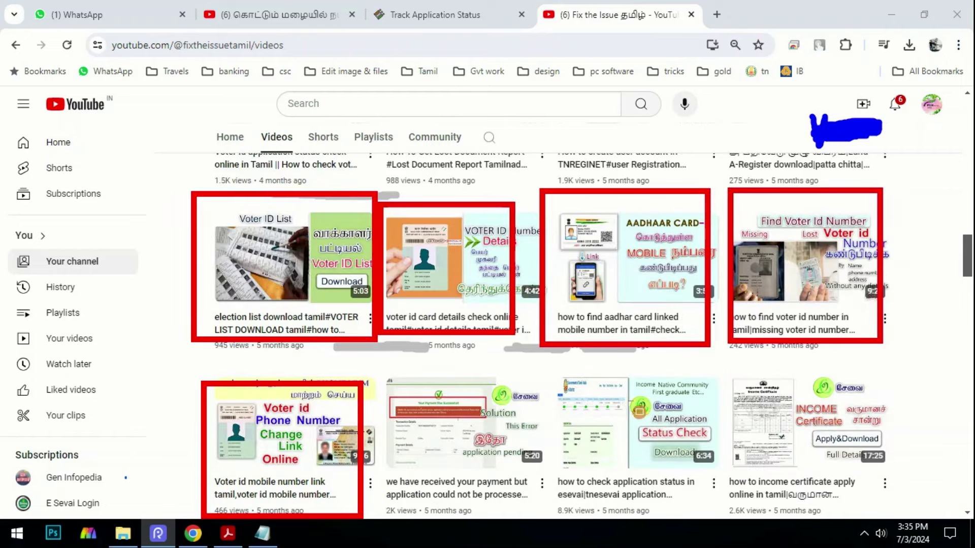
{"action": "mouse_move", "coordinate": [564, 375]}
{"action": "left_mouse_down"}
{"action": "mouse_move", "coordinate": [735, 506]}
{"action": "mouse_move", "coordinate": [731, 498]}
{"action": "left_mouse_up"}
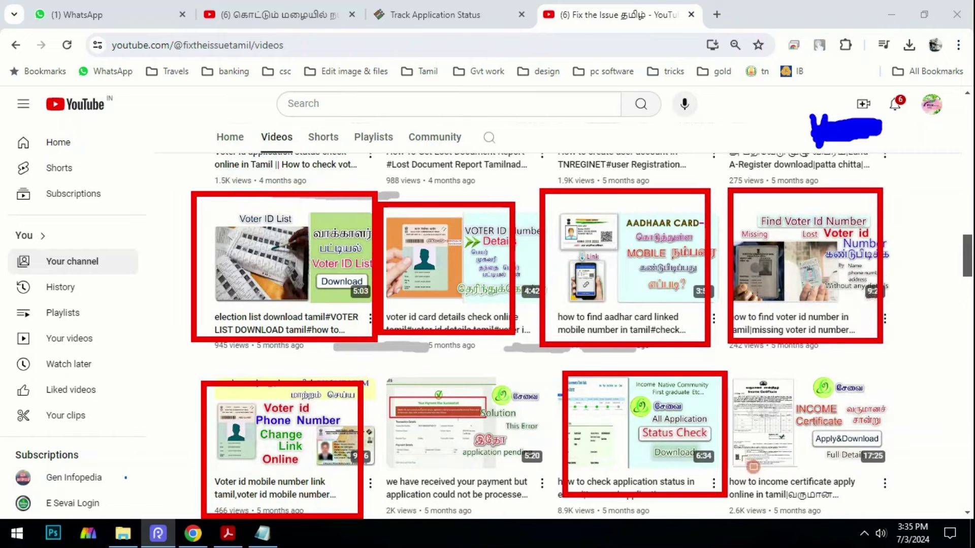
Return to the Track Application Status page and compare the submission date with the full progress timeline
{"action": "left_click", "coordinate": [481, 28]}
{"action": "mouse_move", "coordinate": [737, 332]}
{"action": "left_mouse_down"}
{"action": "mouse_move", "coordinate": [811, 379]}
{"action": "mouse_move", "coordinate": [812, 370]}
{"action": "left_mouse_up"}
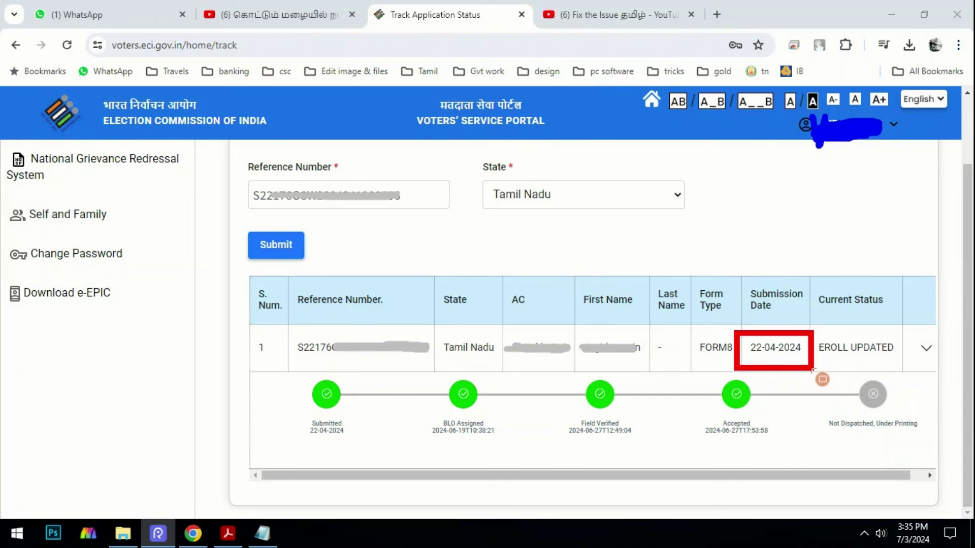
{"action": "mouse_move", "coordinate": [290, 355]}
{"action": "left_mouse_down"}
{"action": "mouse_move", "coordinate": [374, 427]}
{"action": "mouse_move", "coordinate": [772, 486]}
{"action": "mouse_move", "coordinate": [906, 463]}
{"action": "left_mouse_up"}
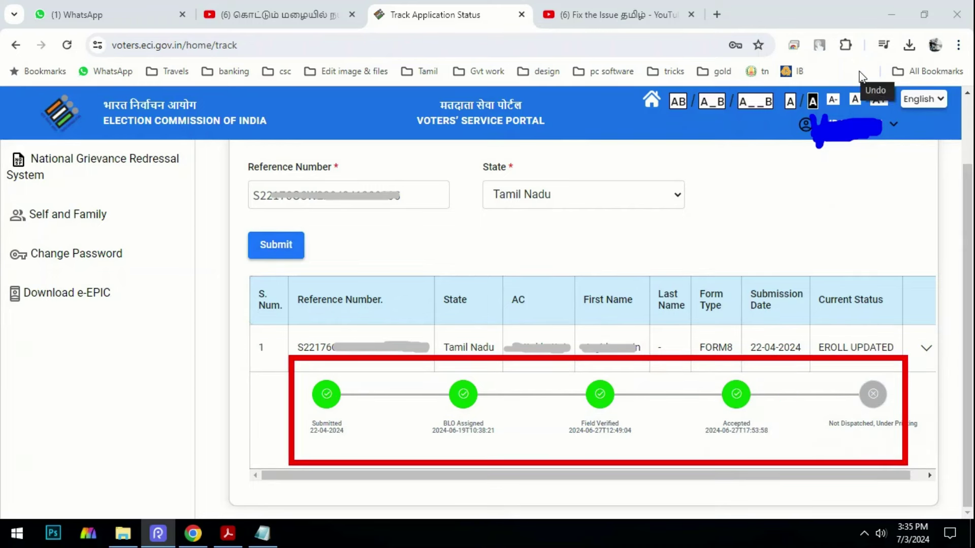
{"action": "mouse_move", "coordinate": [284, 365]}
{"action": "left_mouse_down"}
{"action": "mouse_move", "coordinate": [339, 410]}
{"action": "mouse_move", "coordinate": [729, 482]}
{"action": "mouse_move", "coordinate": [915, 483]}
{"action": "mouse_move", "coordinate": [932, 472]}
{"action": "left_mouse_up"}
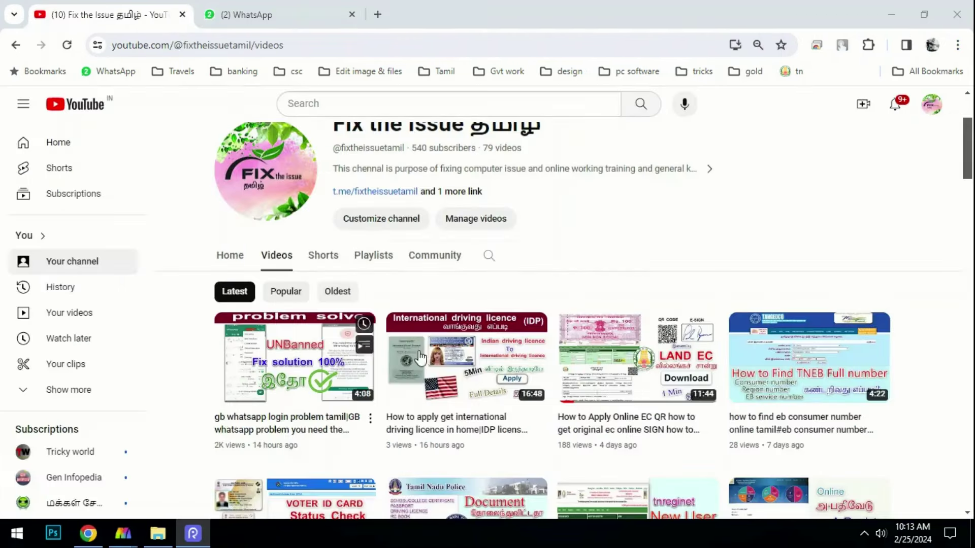
Open the YouTube channel's About details, review its Telegram and WhatsApp contact links and channel details, and close them
{"action": "mouse_move", "coordinate": [293, 157]}
{"action": "left_mouse_down"}
{"action": "mouse_move", "coordinate": [537, 234]}
{"action": "mouse_move", "coordinate": [561, 258]}
{"action": "left_mouse_up"}
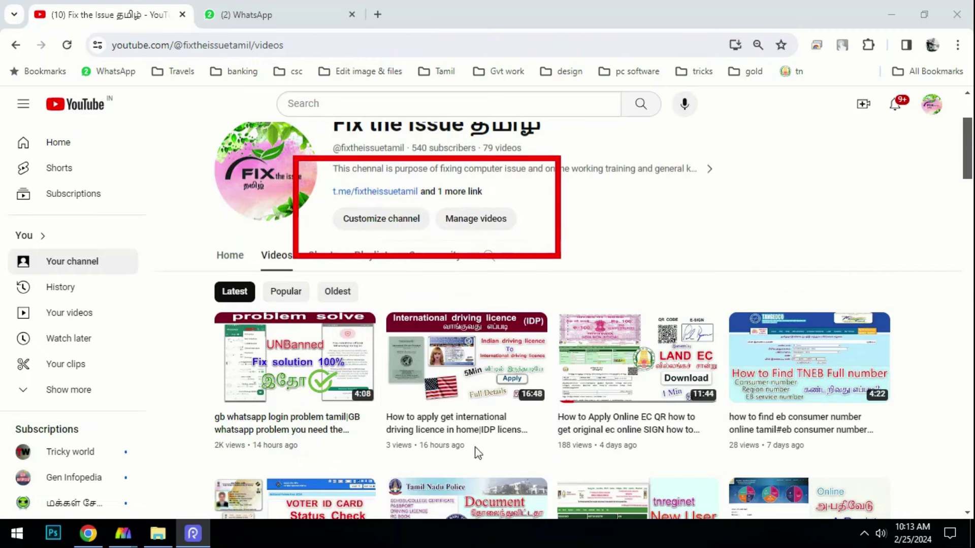
{"action": "left_click", "coordinate": [456, 193]}
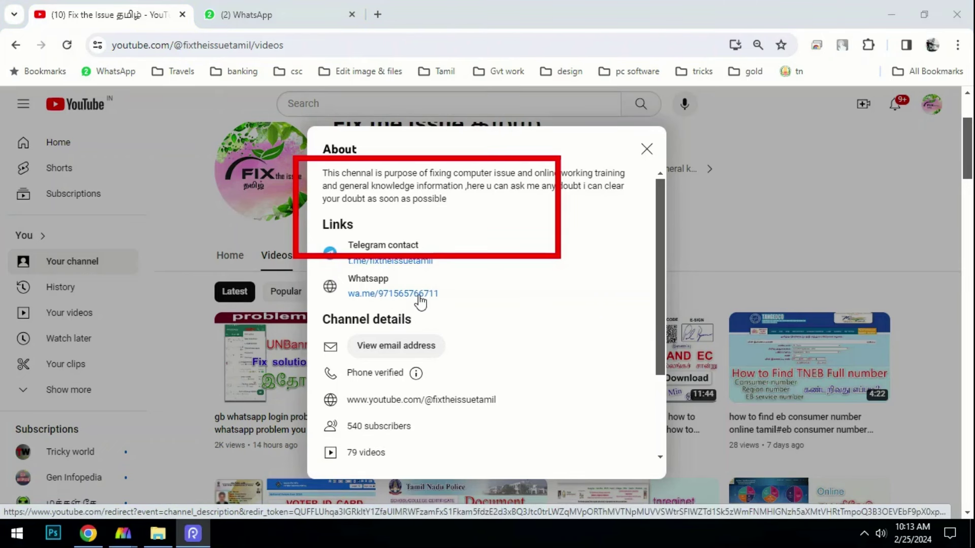
{"action": "scroll", "coordinate": [472, 303], "scroll_direction": "down", "scroll_amount": 2}
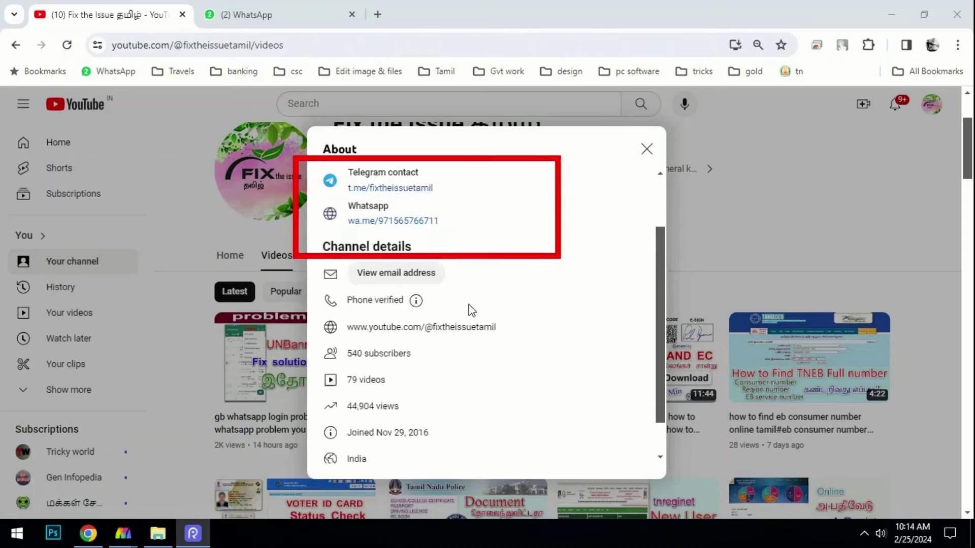
{"action": "scroll", "coordinate": [472, 310], "scroll_direction": "up", "scroll_amount": 1}
{"action": "scroll", "coordinate": [468, 309], "scroll_direction": "down", "scroll_amount": 1}
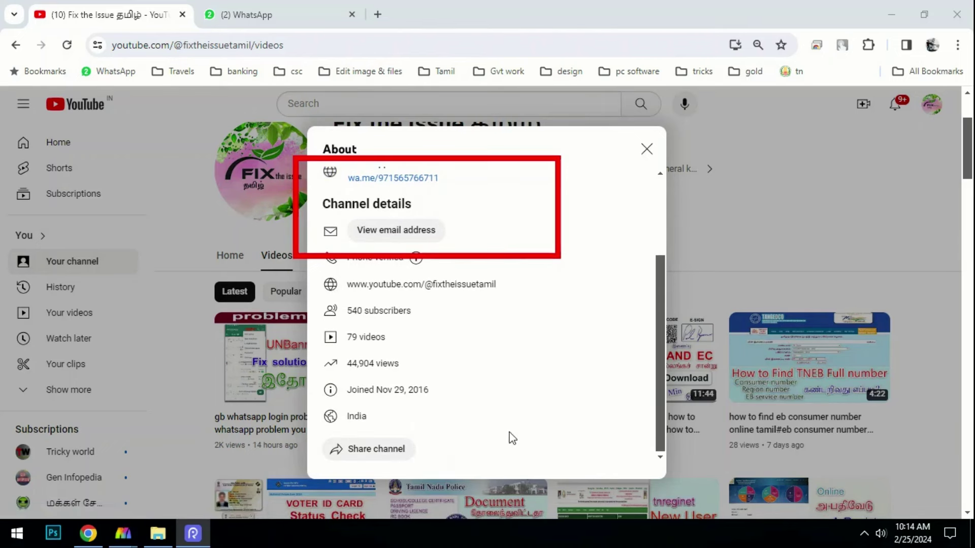
{"action": "key", "text": "Escape"}
Browse the channel's video list down to the tutorials on applying for a voter ID card and a PAN card online
{"action": "scroll", "coordinate": [487, 315], "scroll_direction": "down", "scroll_amount": 3}
{"action": "scroll", "coordinate": [494, 287], "scroll_direction": "down", "scroll_amount": 8}
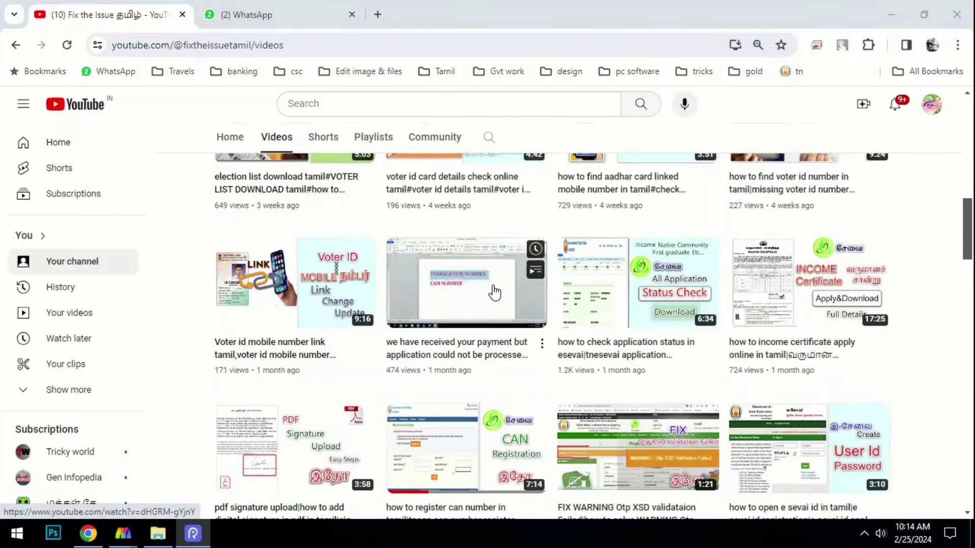
{"action": "scroll", "coordinate": [494, 287], "scroll_direction": "down", "scroll_amount": 6}
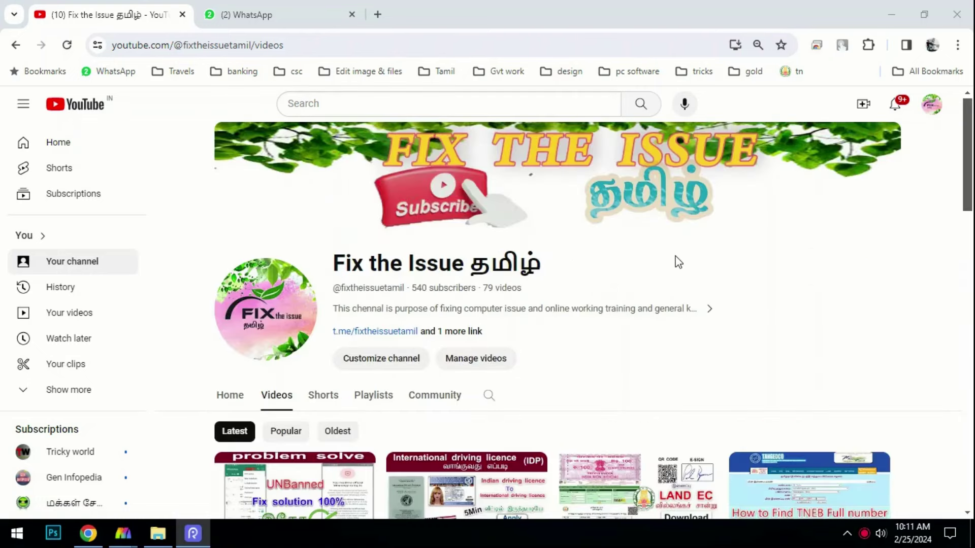
{"action": "scroll", "coordinate": [678, 262], "scroll_direction": "down", "scroll_amount": 7}
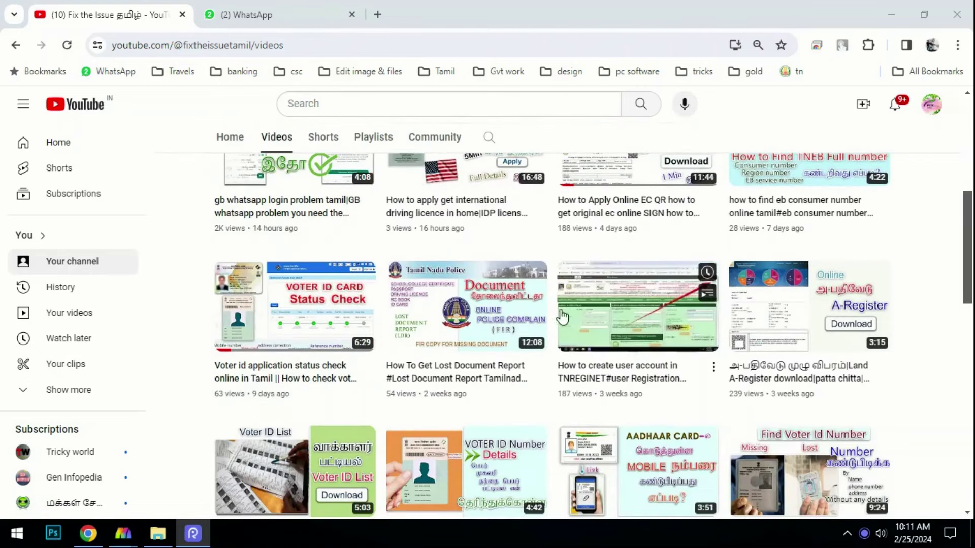
{"action": "scroll", "coordinate": [440, 292], "scroll_direction": "down", "scroll_amount": 1}
{"action": "scroll", "coordinate": [440, 292], "scroll_direction": "down", "scroll_amount": 2}
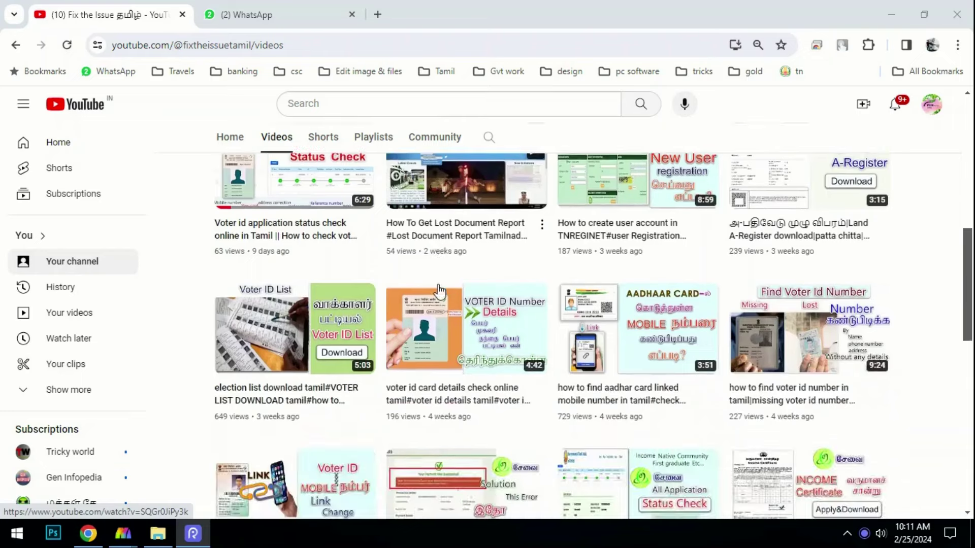
{"action": "scroll", "coordinate": [440, 291], "scroll_direction": "down", "scroll_amount": 2}
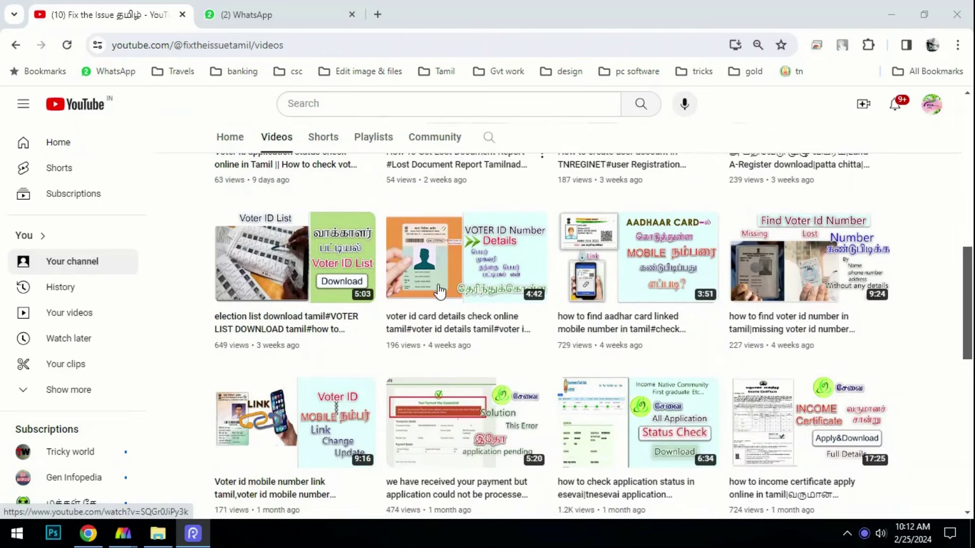
{"action": "scroll", "coordinate": [490, 330], "scroll_direction": "down", "scroll_amount": 4}
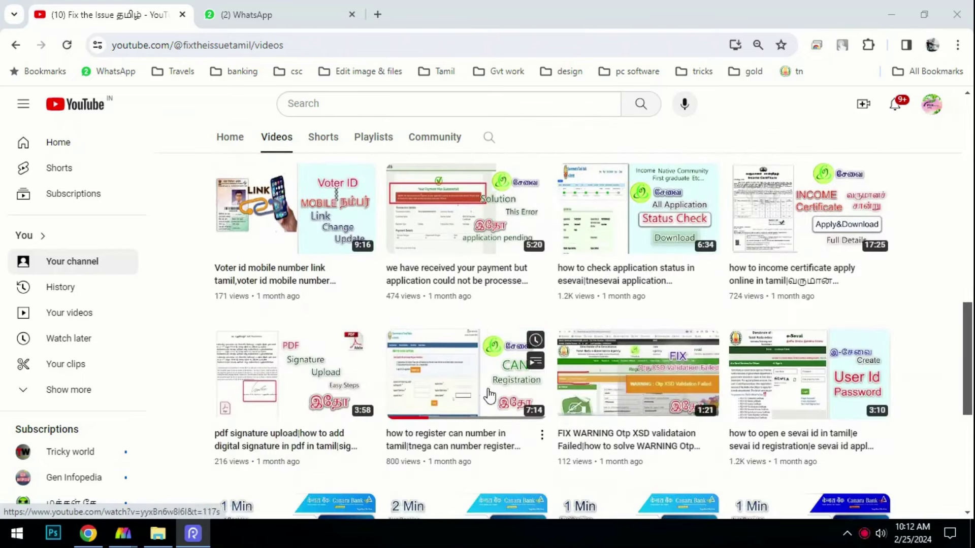
{"action": "scroll", "coordinate": [472, 355], "scroll_direction": "down", "scroll_amount": 7}
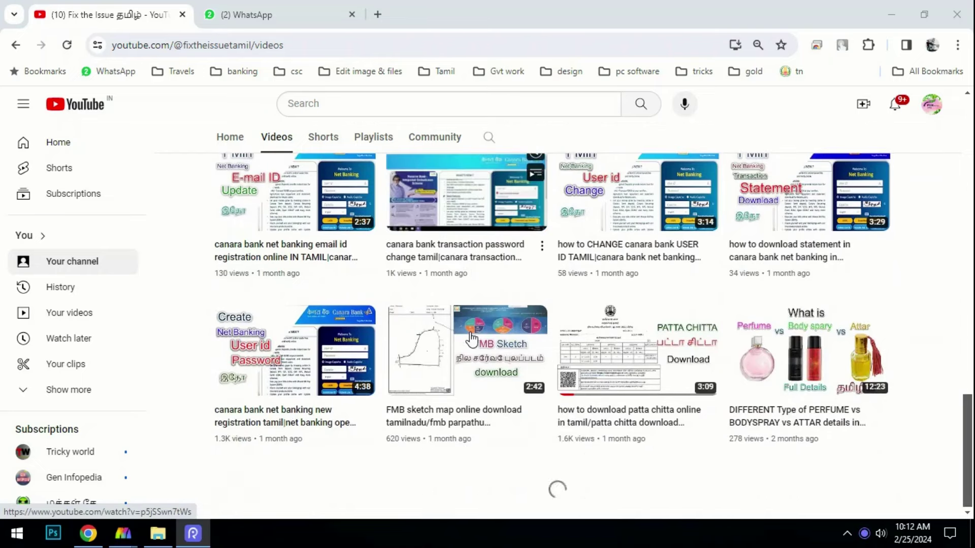
{"action": "scroll", "coordinate": [472, 337], "scroll_direction": "down", "scroll_amount": 8}
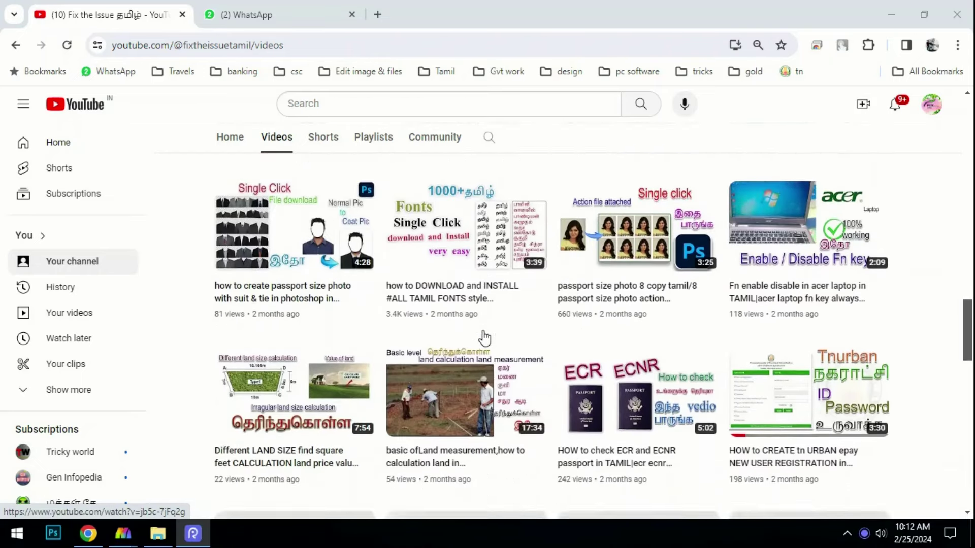
{"action": "scroll", "coordinate": [483, 337], "scroll_direction": "down", "scroll_amount": 1}
{"action": "scroll", "coordinate": [484, 337], "scroll_direction": "down", "scroll_amount": 2}
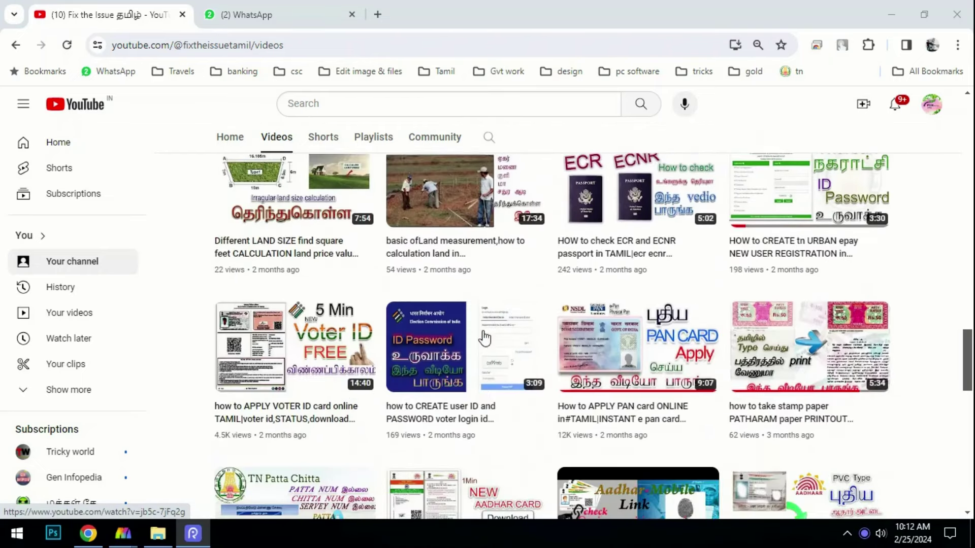
{"action": "left_click_drag", "start_coordinate": [184, 255], "coordinate": [364, 433]}
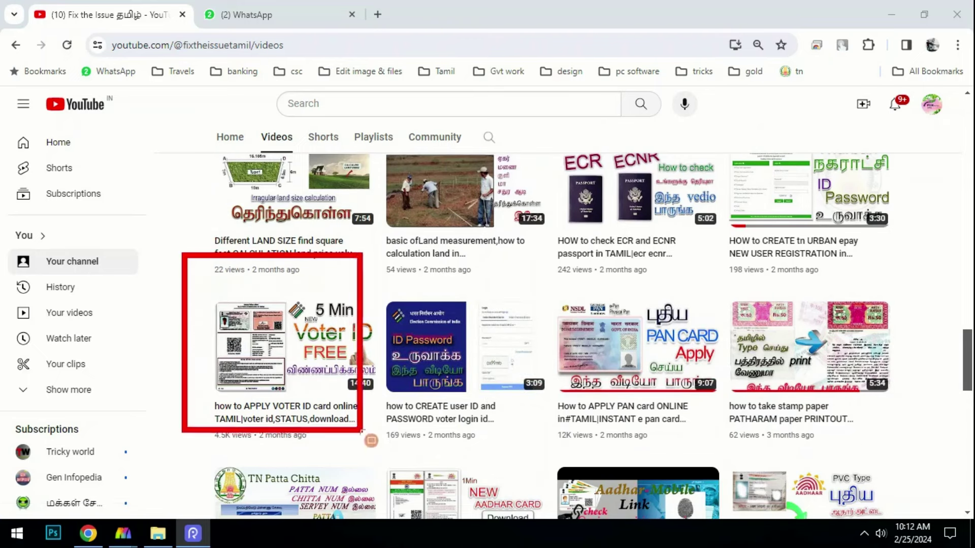
{"action": "left_click_drag", "start_coordinate": [540, 261], "coordinate": [711, 407]}
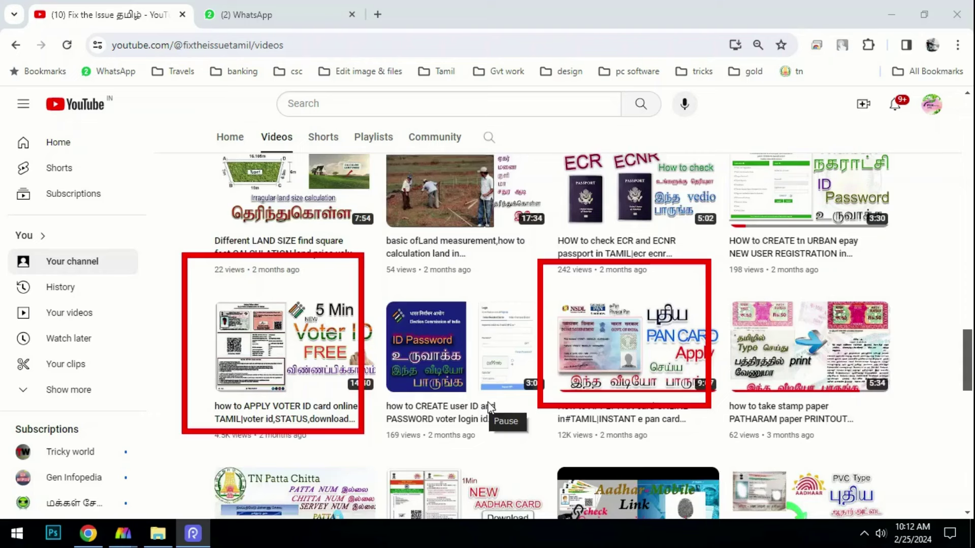
Browse the channel's video list again, covering the Tamil fonts, Canara Bank net banking, e-Sevai and voter ID tutorials
{"action": "scroll", "coordinate": [507, 424], "scroll_direction": "up", "scroll_amount": 4}
{"action": "left_click_drag", "start_coordinate": [401, 261], "coordinate": [529, 372]}
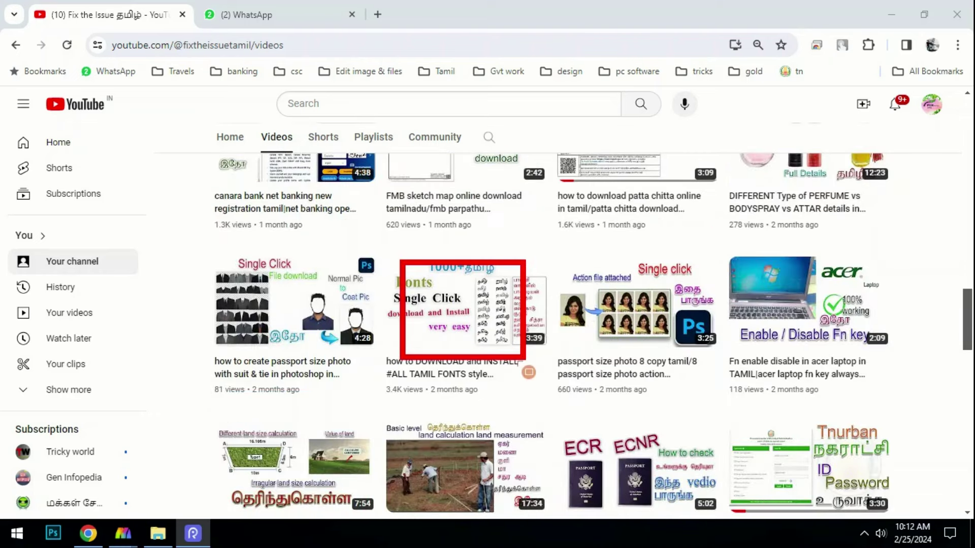
{"action": "scroll", "coordinate": [489, 406], "scroll_direction": "up", "scroll_amount": 4}
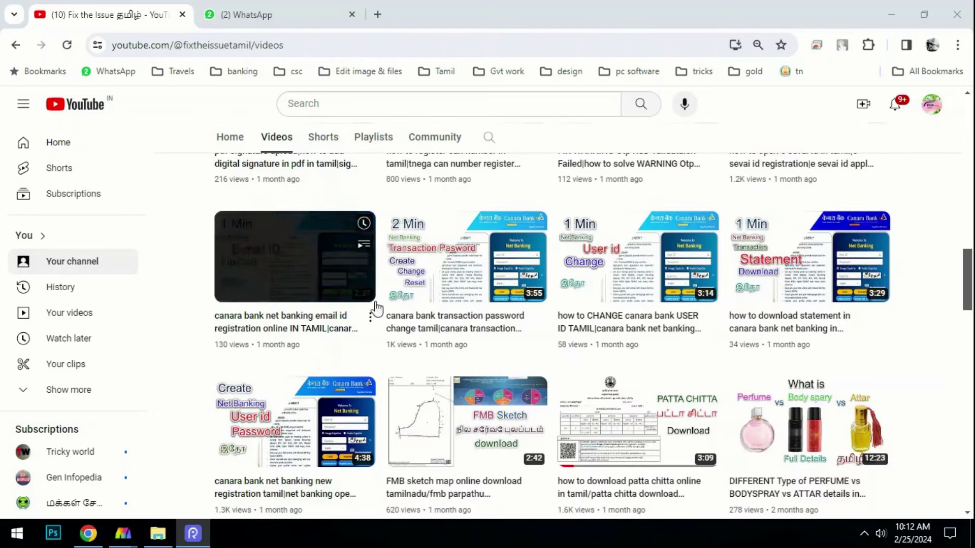
{"action": "scroll", "coordinate": [522, 348], "scroll_direction": "up", "scroll_amount": 4}
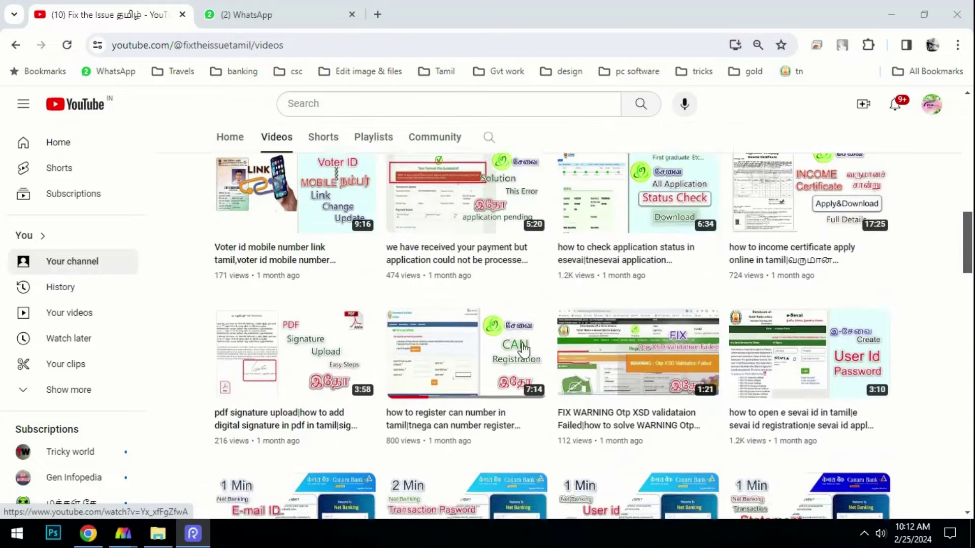
{"action": "scroll", "coordinate": [508, 355], "scroll_direction": "up", "scroll_amount": 5}
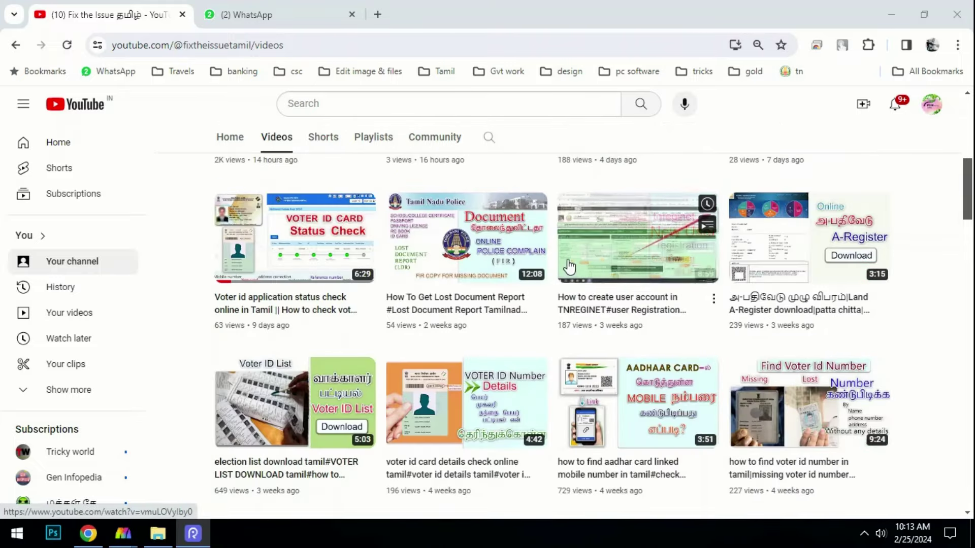
{"action": "scroll", "coordinate": [568, 265], "scroll_direction": "down", "scroll_amount": 4}
{"action": "scroll", "coordinate": [568, 265], "scroll_direction": "down", "scroll_amount": 10}
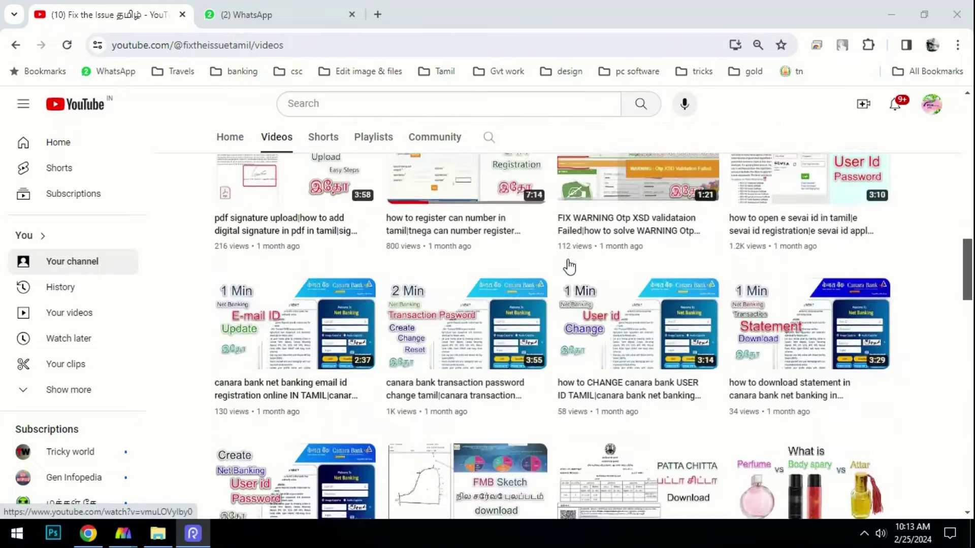
{"action": "scroll", "coordinate": [569, 265], "scroll_direction": "down", "scroll_amount": 4}
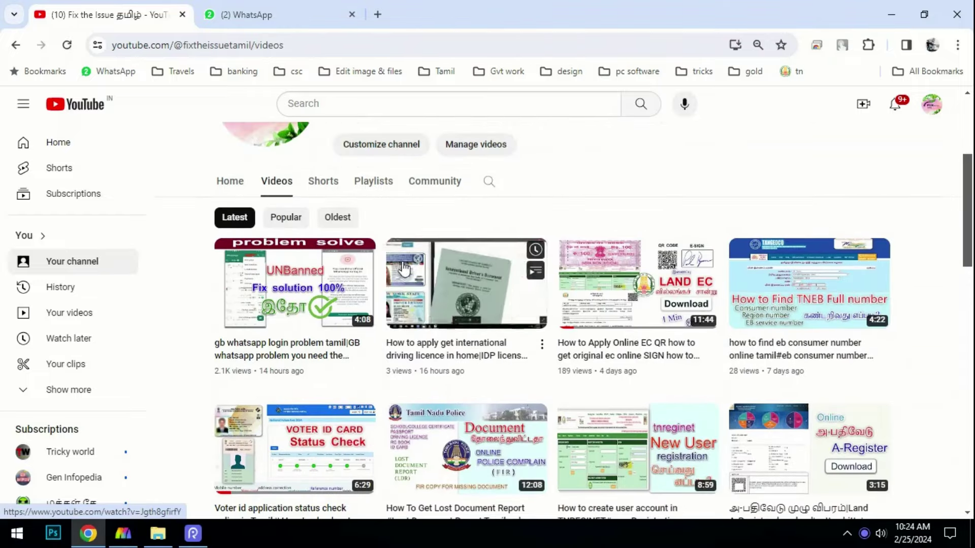
Open the channel's playlists and look through the created playlists by topic
{"action": "left_click", "coordinate": [373, 184]}
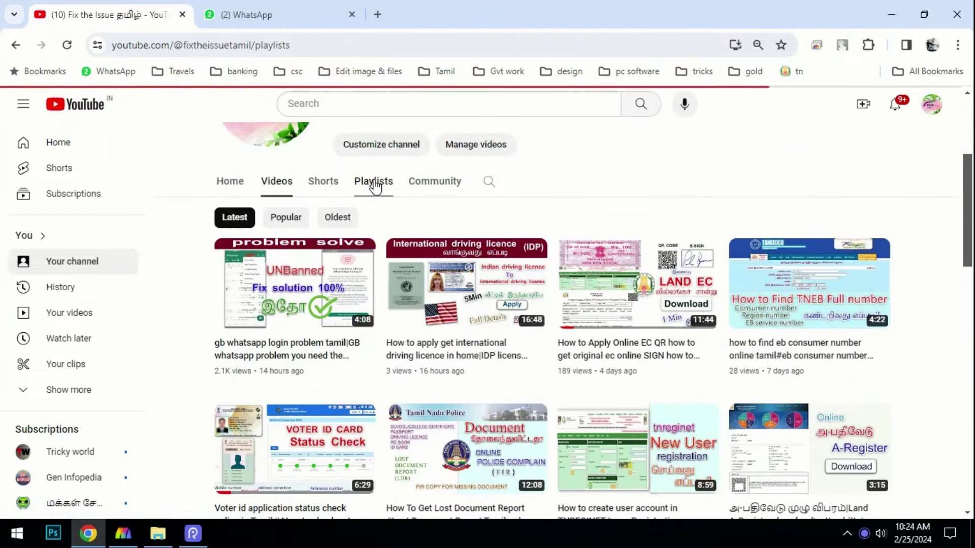
{"action": "scroll", "coordinate": [438, 272], "scroll_direction": "down", "scroll_amount": 4}
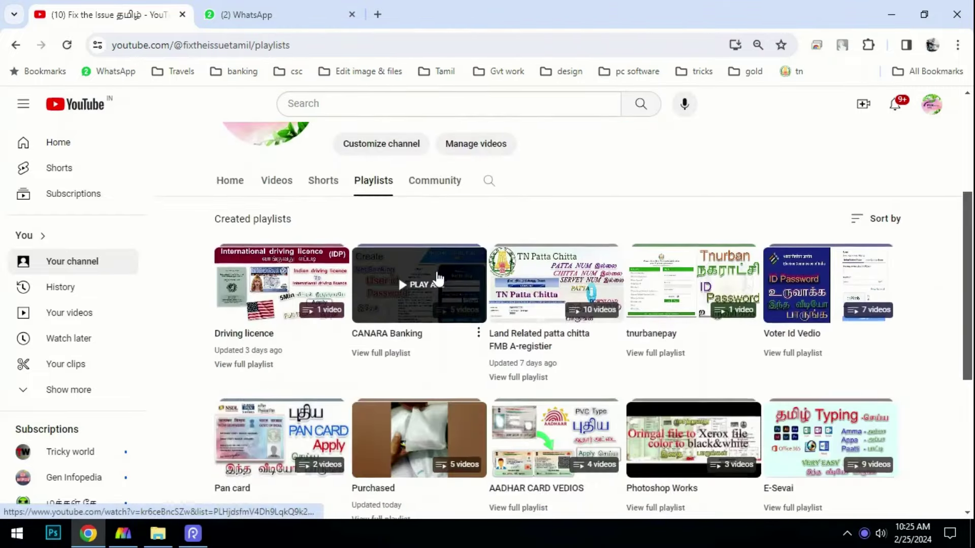